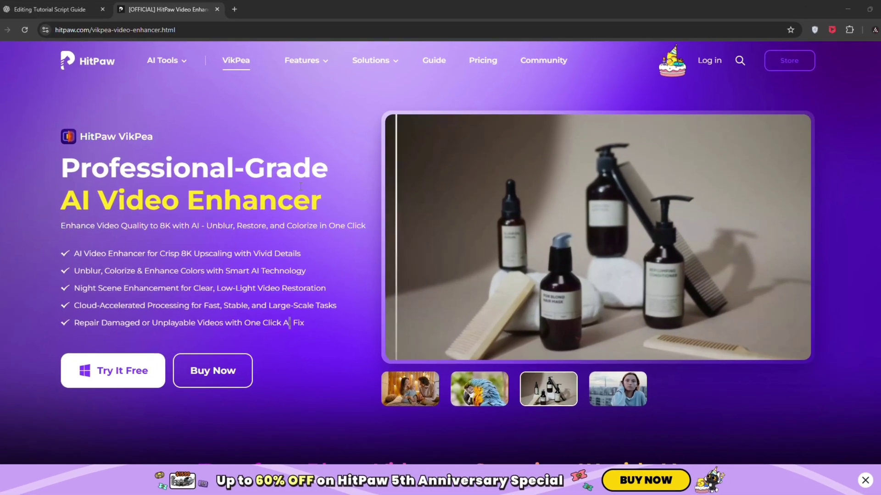
Scroll down through the VikPea home screen to review the available features.
scroll(300, 185, "down", 7)
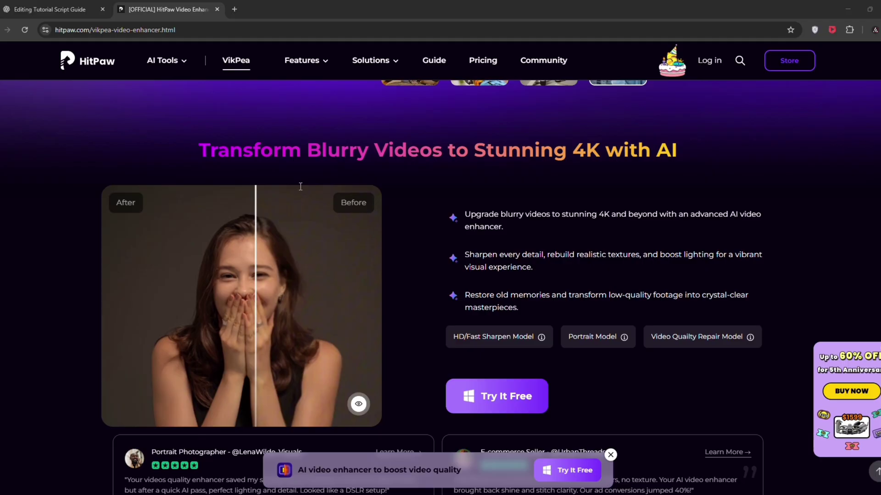
scroll(301, 185, "down", 2)
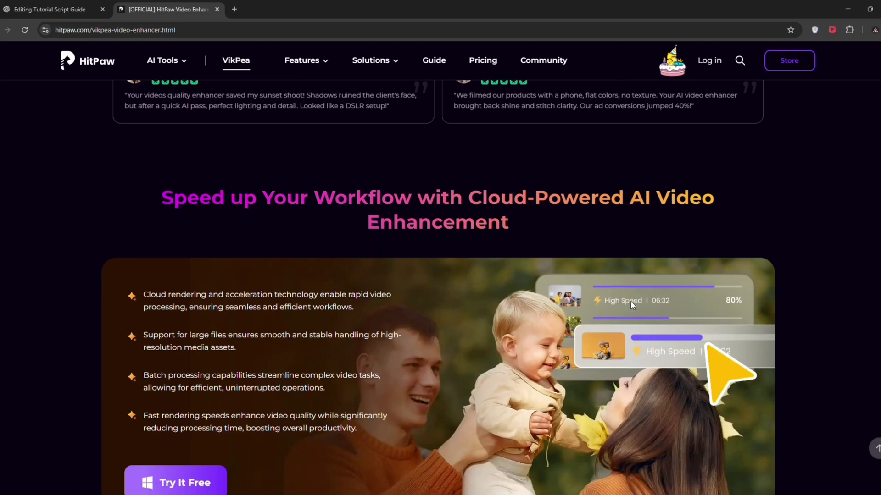
scroll(631, 303, "down", 5)
scroll(630, 304, "down", 7)
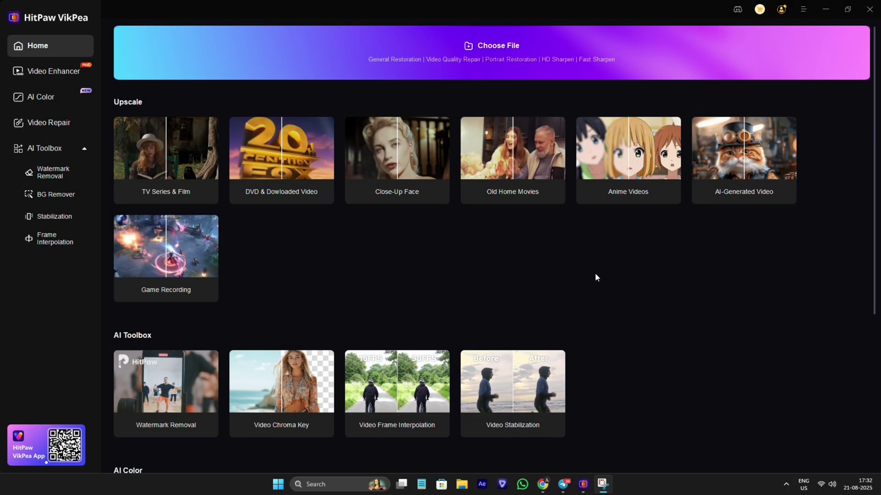
scroll(606, 284, "down", 5)
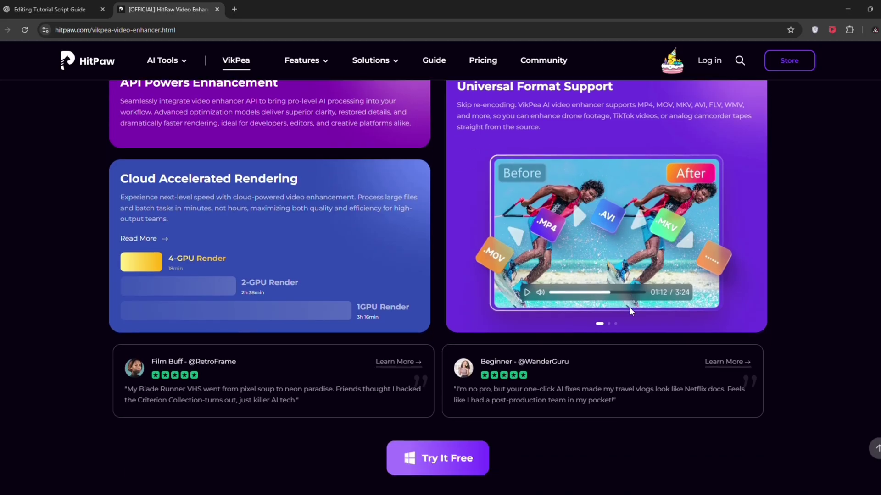
scroll(630, 309, "down", 3)
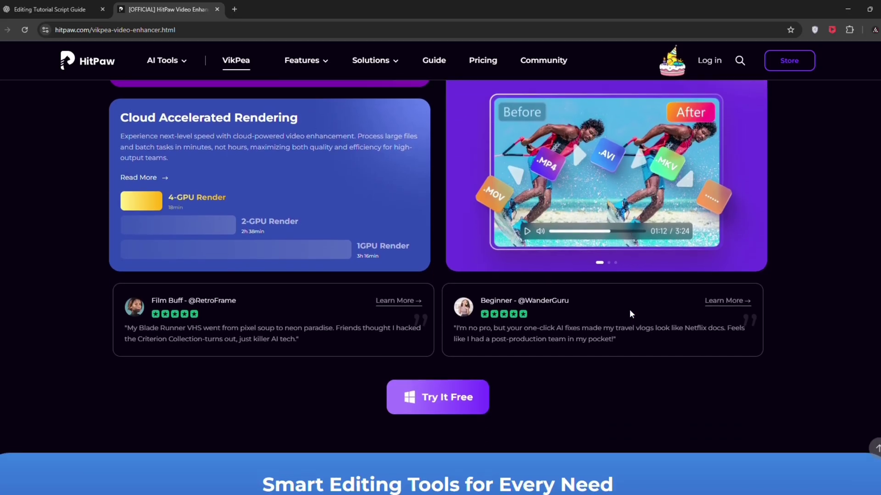
scroll(630, 311, "down", 10)
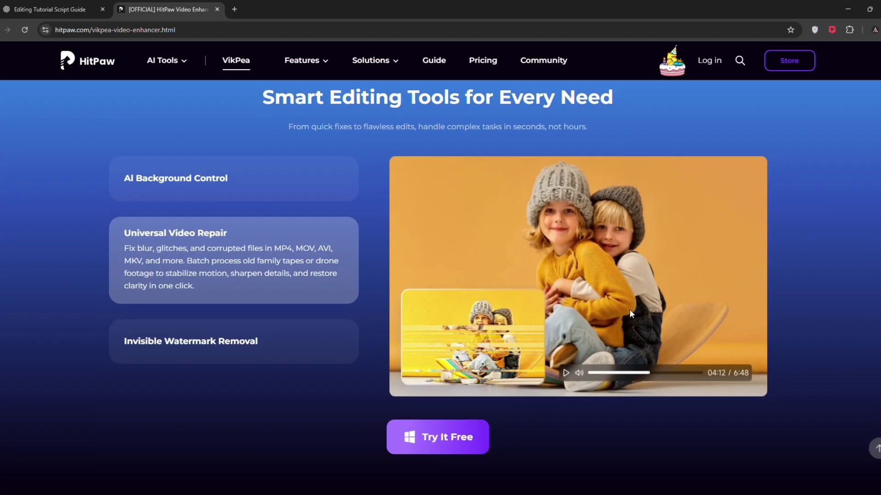
scroll(630, 314, "down", 8)
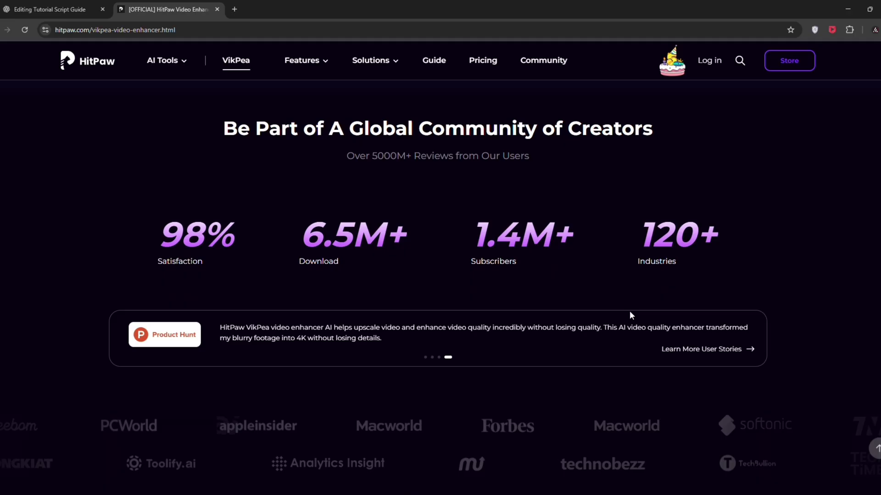
scroll(630, 315, "down", 1)
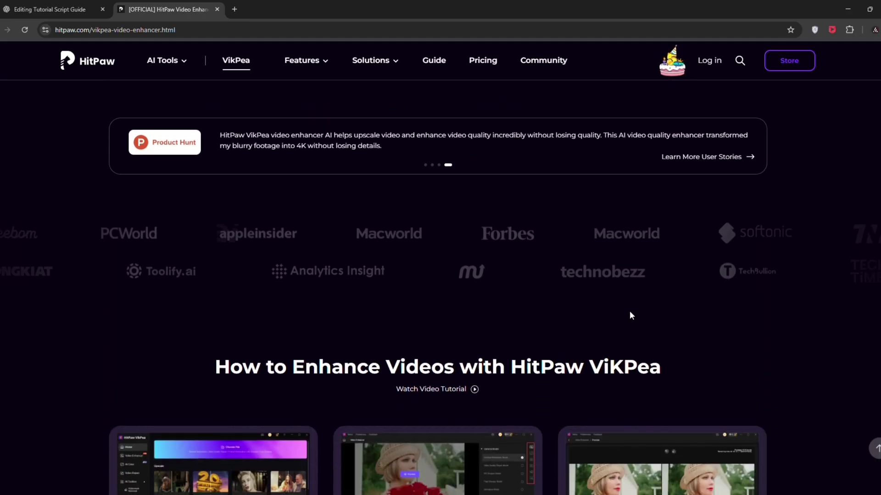
scroll(629, 314, "down", 1)
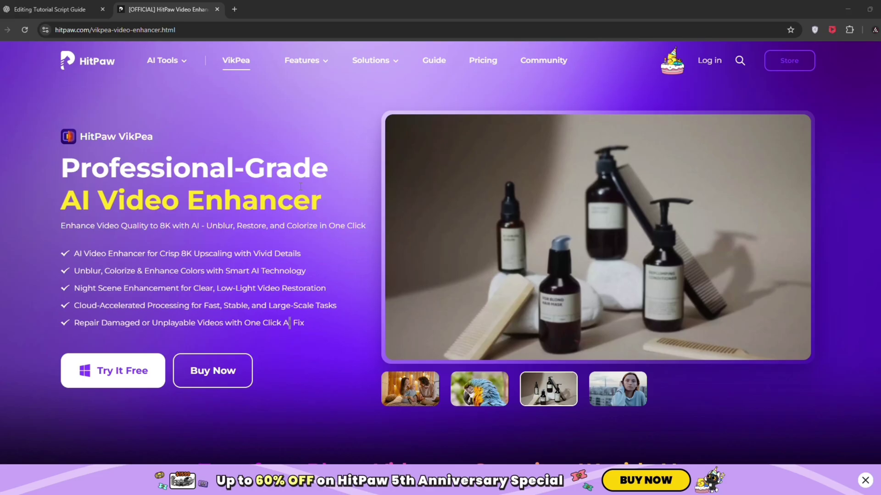
scroll(301, 186, "down", 4)
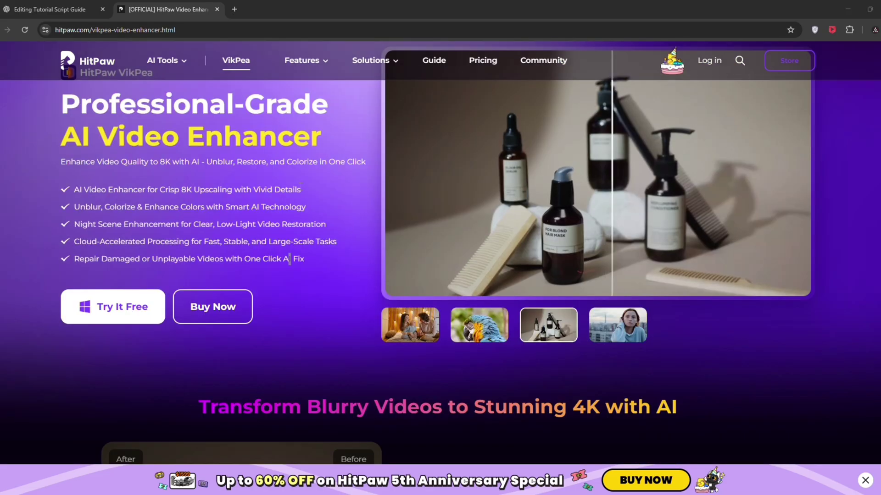
scroll(300, 186, "down", 3)
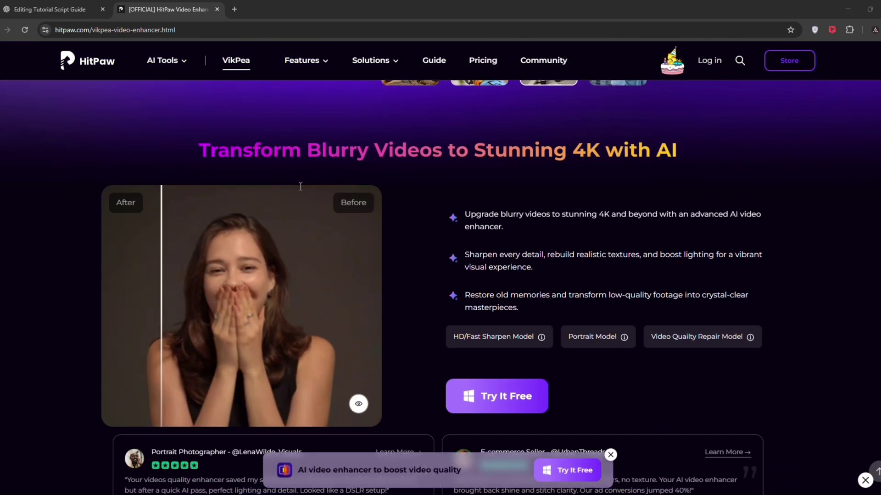
scroll(300, 186, "down", 2)
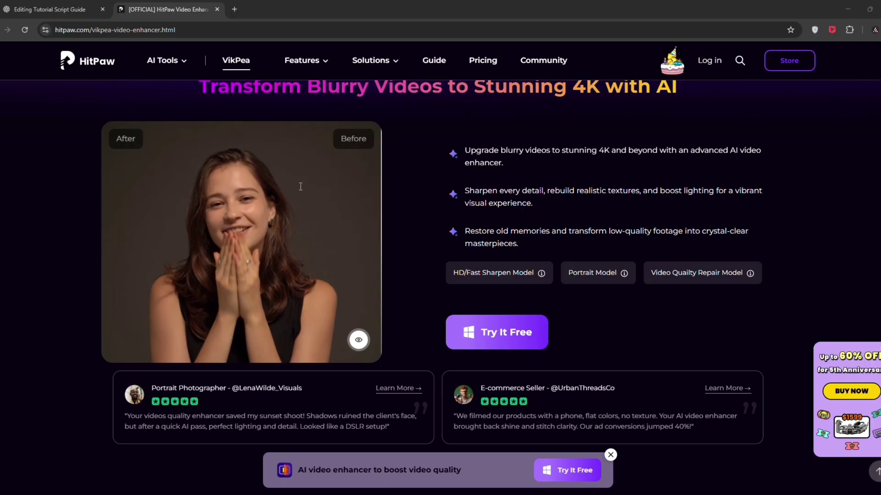
scroll(301, 193, "down", 1)
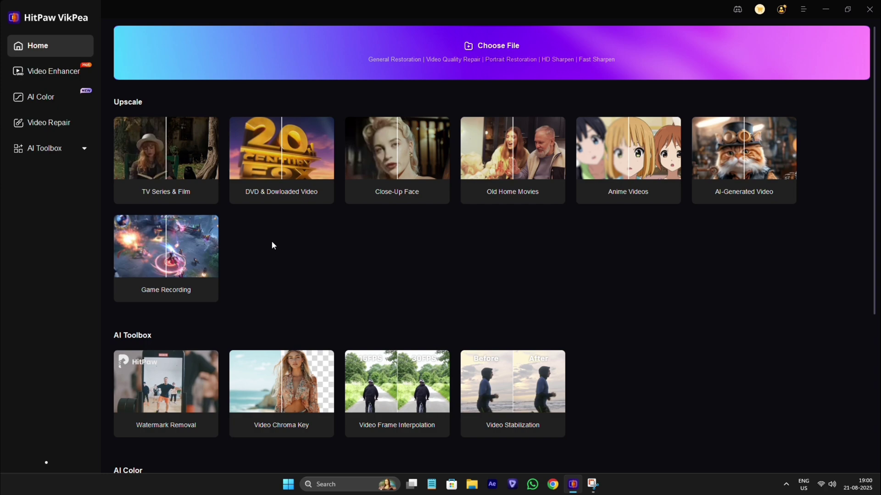
Open the Video Enhancer and select the 'bad quality' video in the import dialog.
left_click(54, 76)
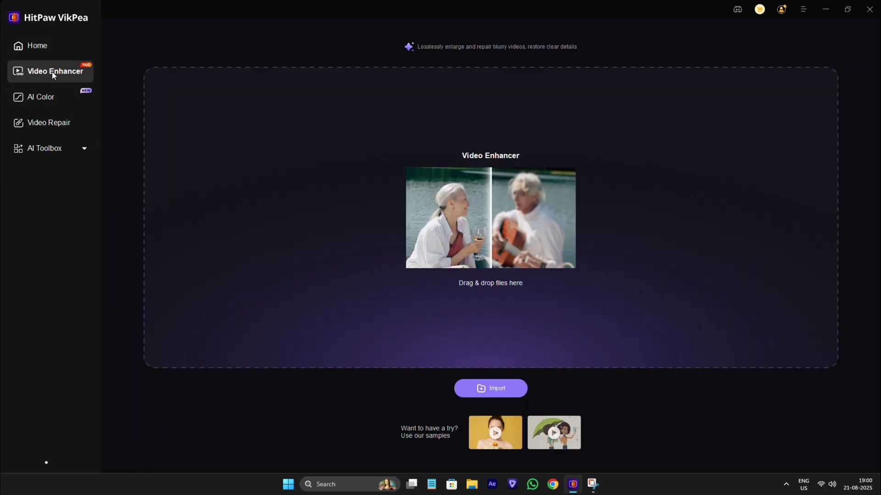
left_click(483, 394)
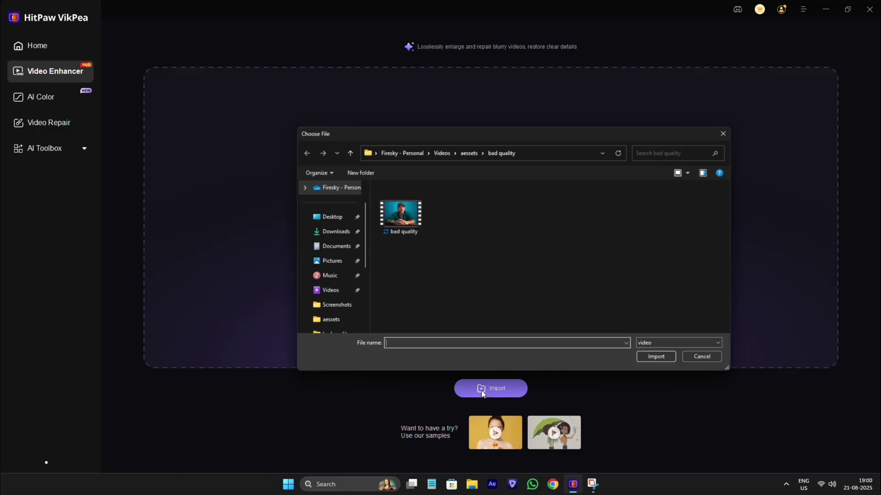
left_click(401, 212)
Import bad quality.mp4 into the enhancer and briefly play then pause it.
left_click(657, 361)
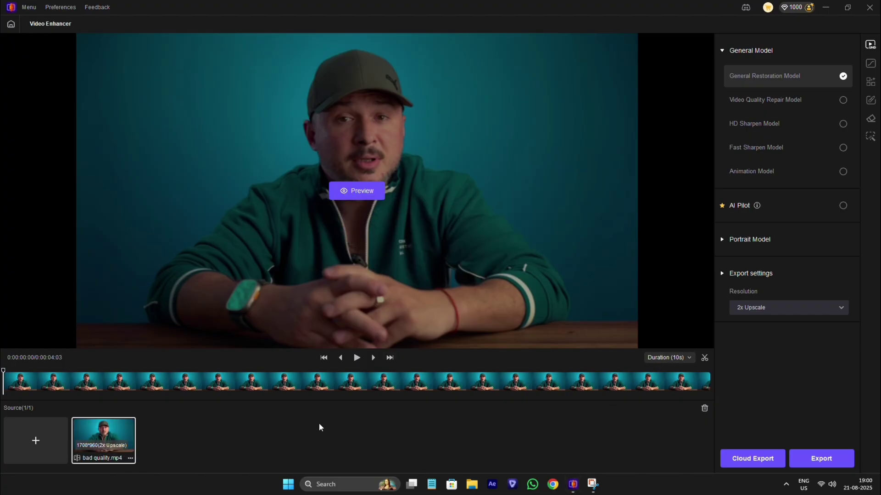
left_click(356, 358)
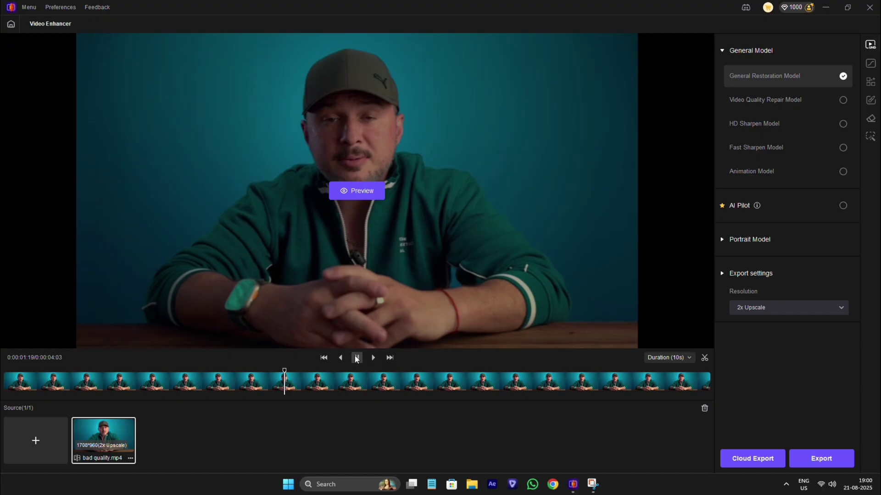
left_click(357, 357)
Review the preview duration choices, keeping 10s, and look over the enhancement model options.
left_click(669, 357)
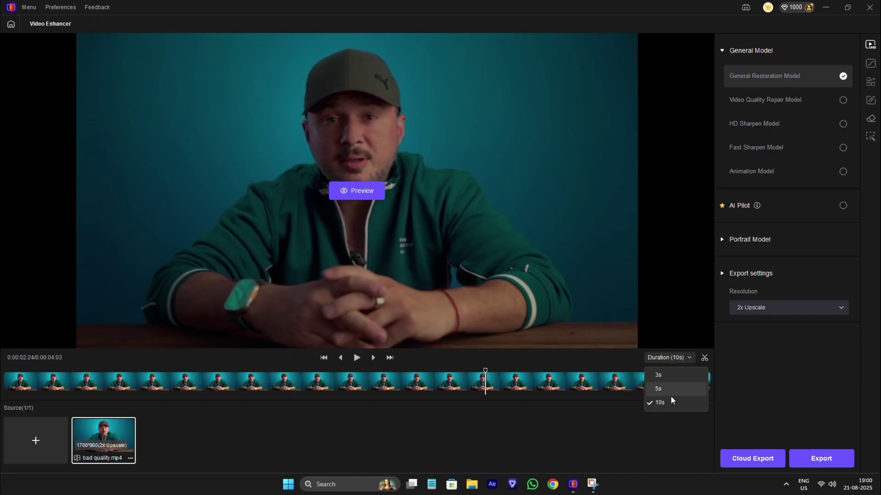
left_click(603, 426)
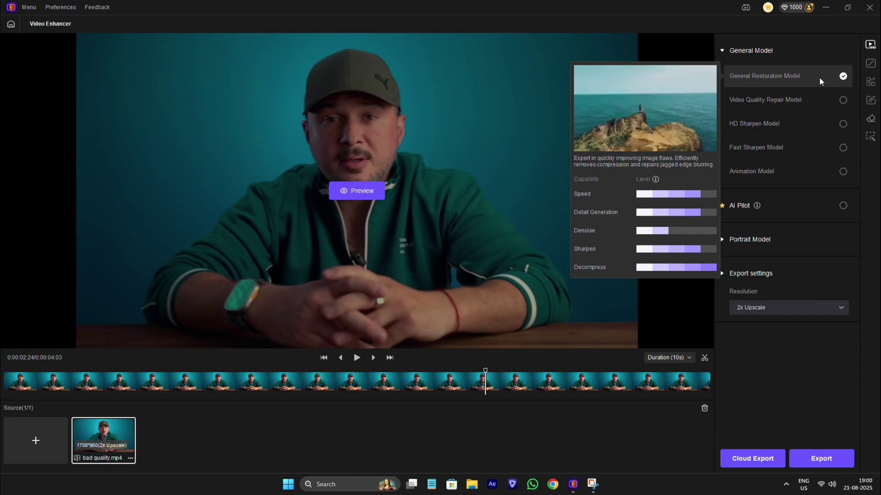
mouse_move(750, 86)
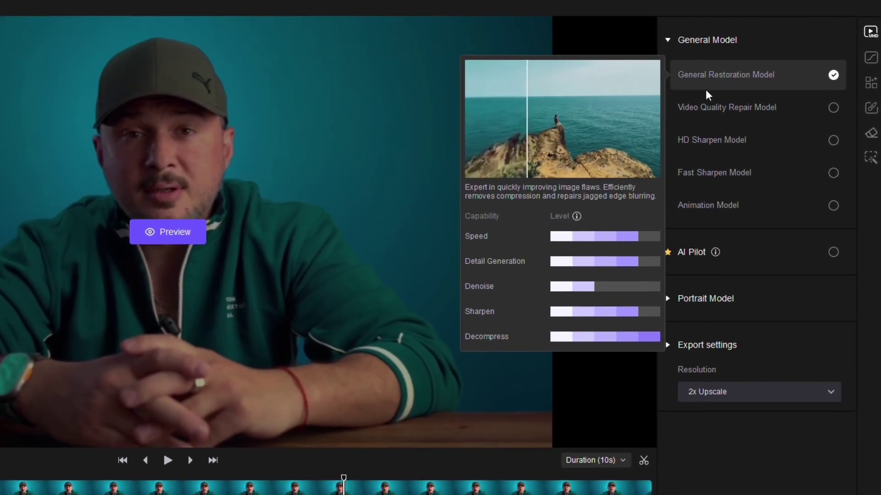
mouse_move(753, 102)
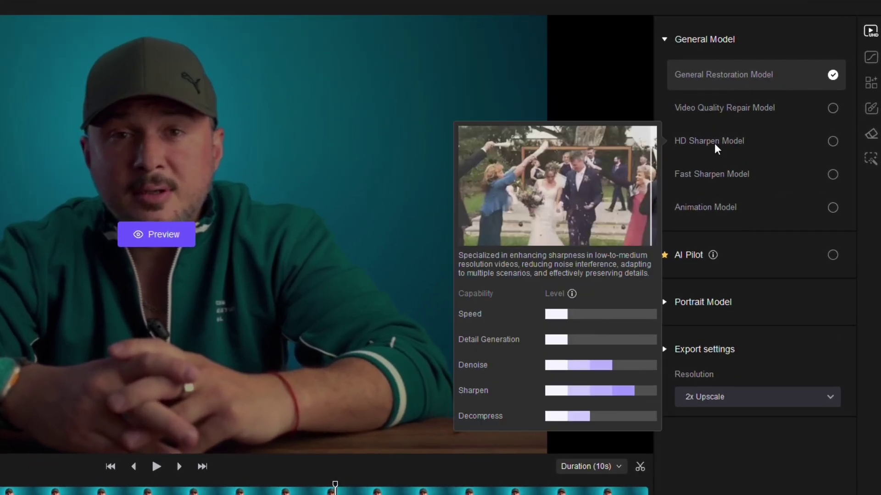
mouse_move(718, 170)
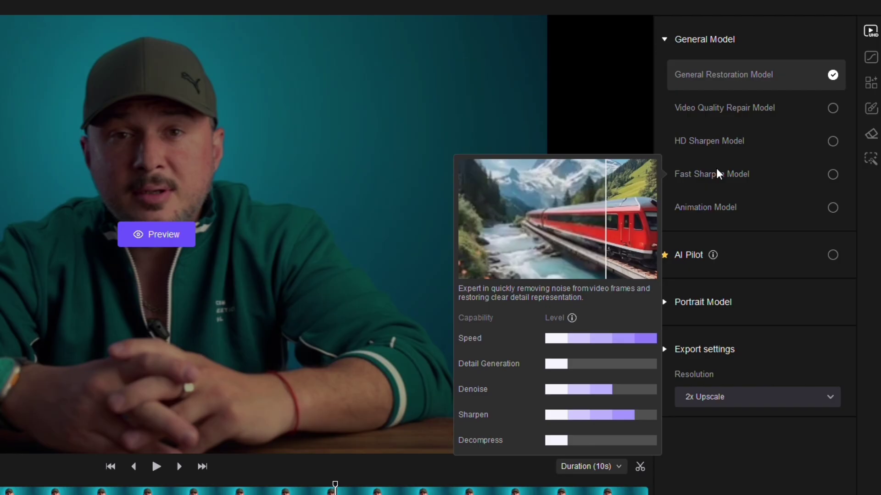
mouse_move(724, 208)
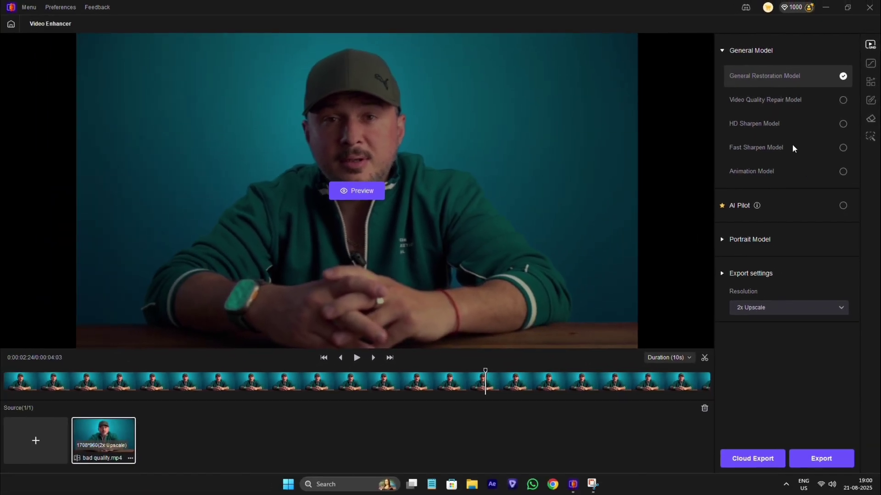
mouse_move(772, 173)
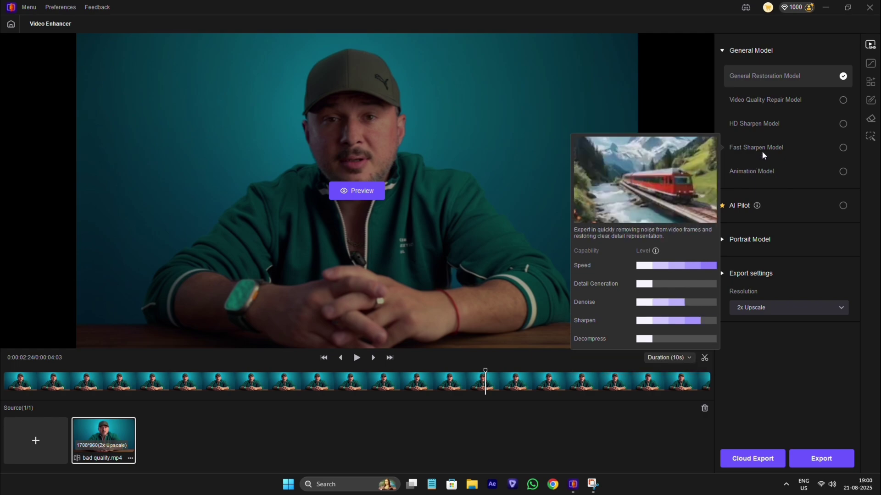
Apply the Video Quality Repair Model and set export resolution to 3840*2160 (4K).
left_click(844, 100)
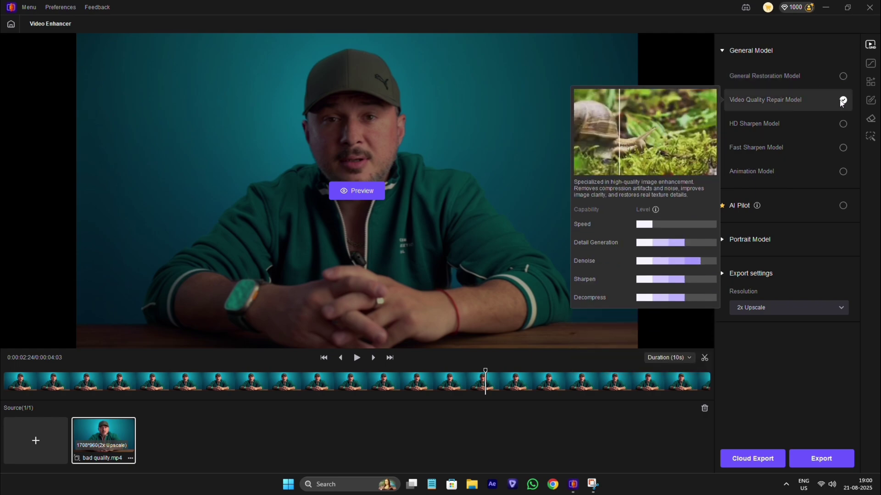
left_click(730, 240)
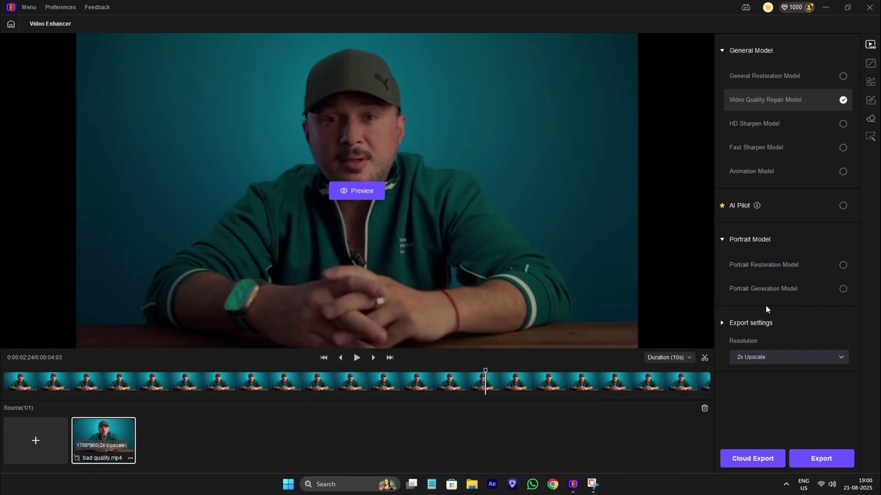
left_click(789, 360)
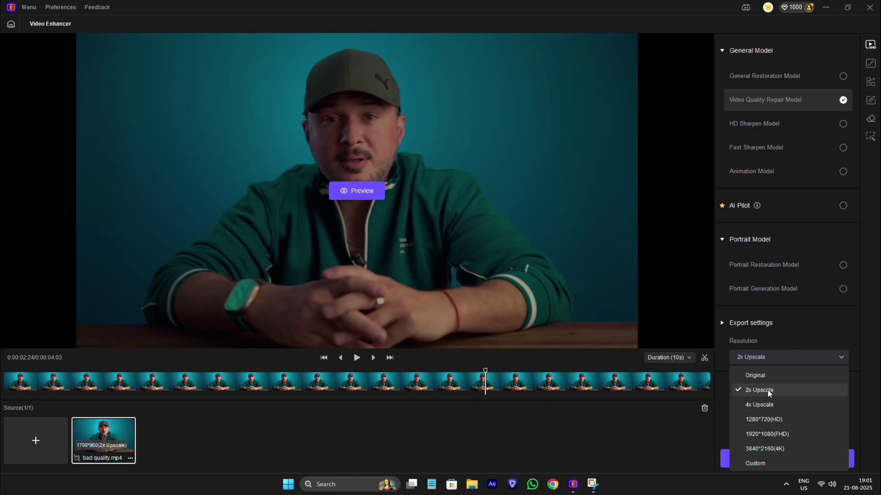
left_click(771, 450)
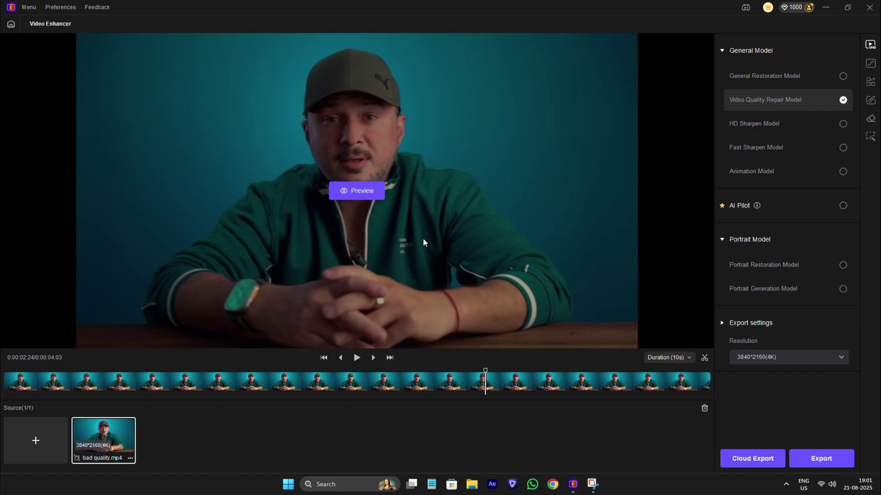
Open the before/after comparison preview of the enhanced bad quality clip.
left_click(353, 192)
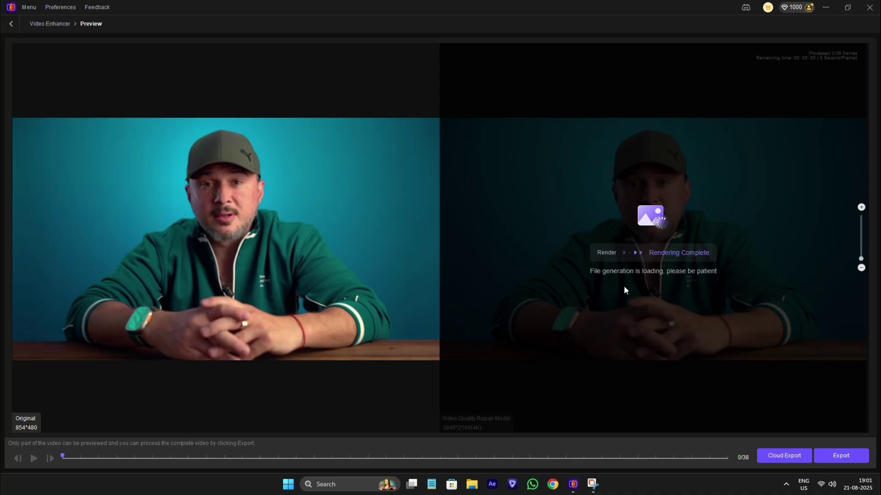
scroll(628, 294, "up", 5)
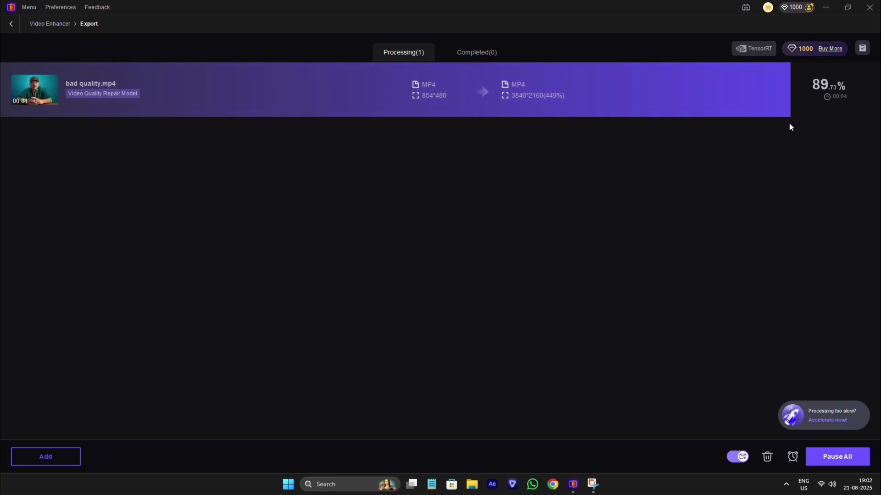
Return to the editor, switch to AI Color confirming Yes, and apply the Colorize Model to bad quality.mp4.
left_click(11, 24)
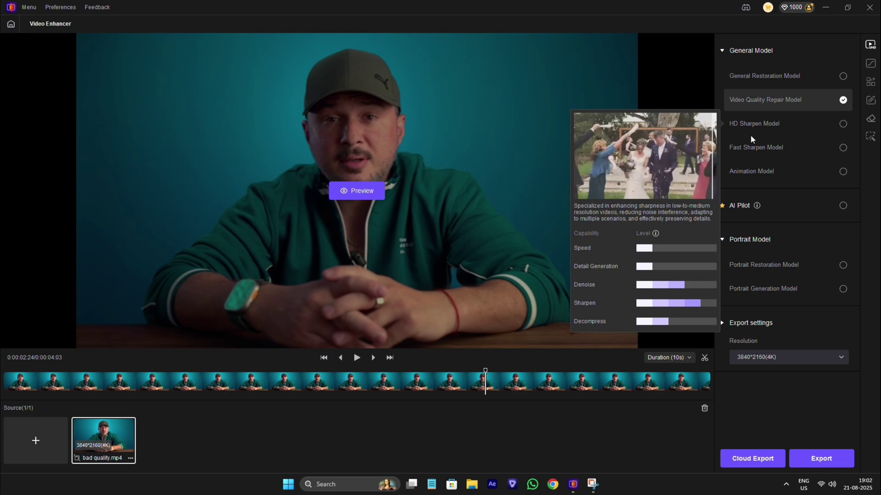
mouse_move(844, 69)
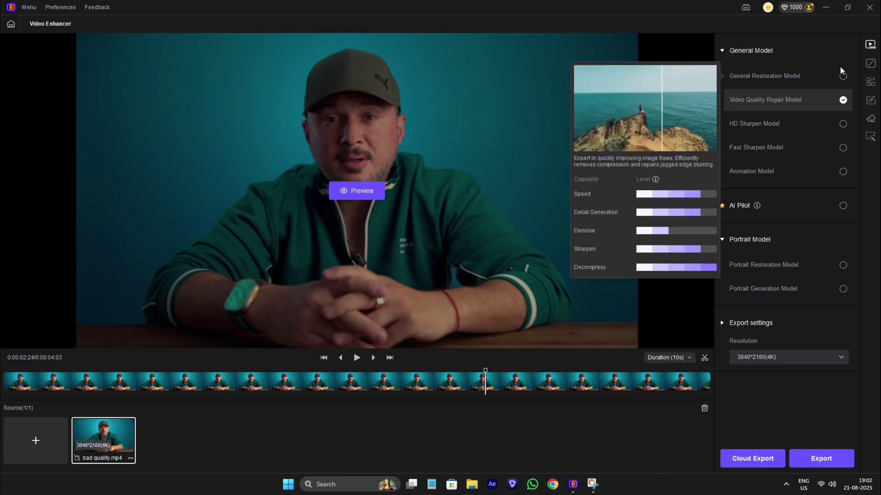
left_click(870, 64)
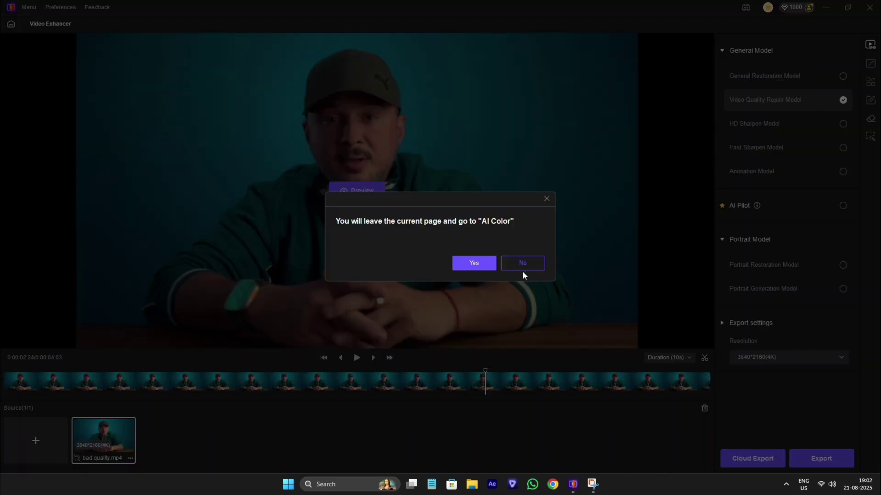
left_click(474, 264)
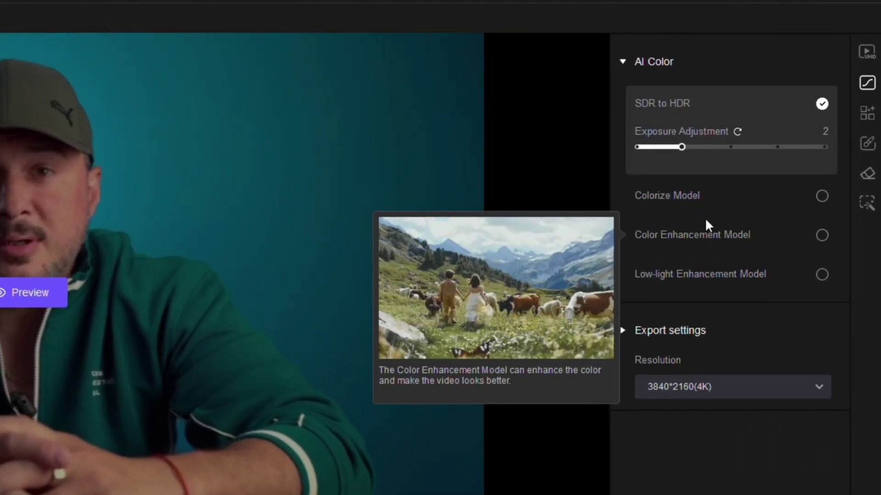
mouse_move(771, 134)
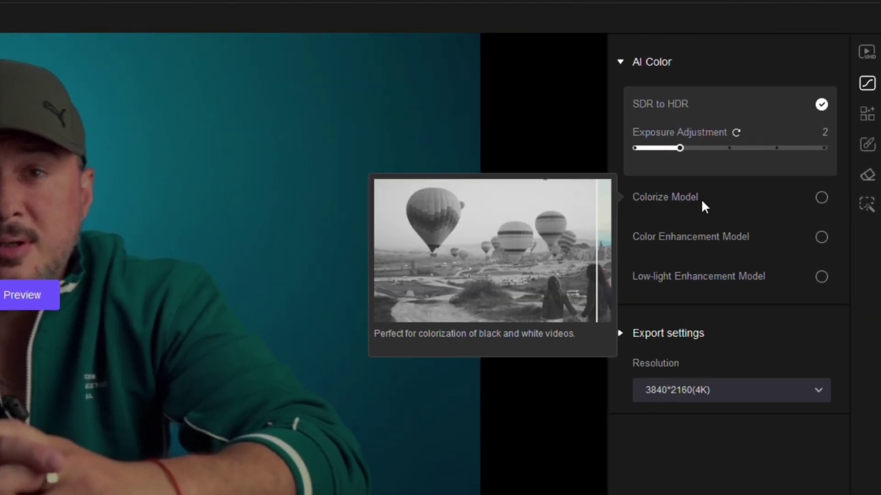
left_click(701, 198)
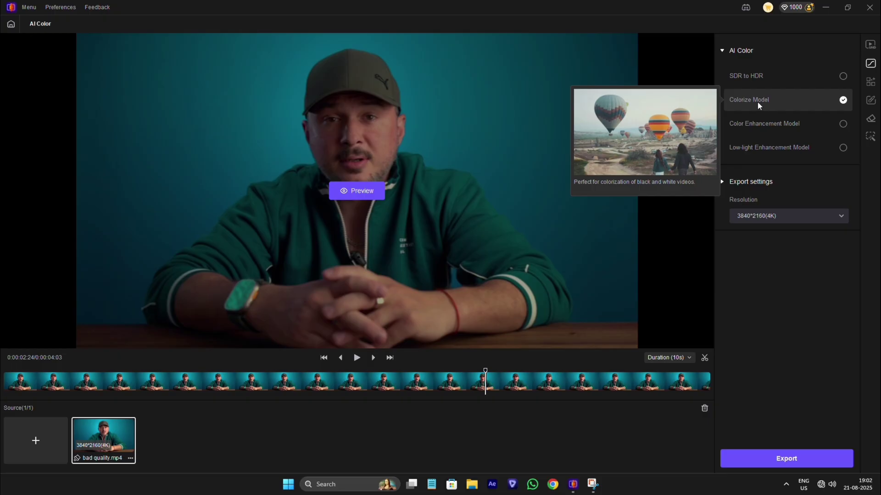
mouse_move(770, 105)
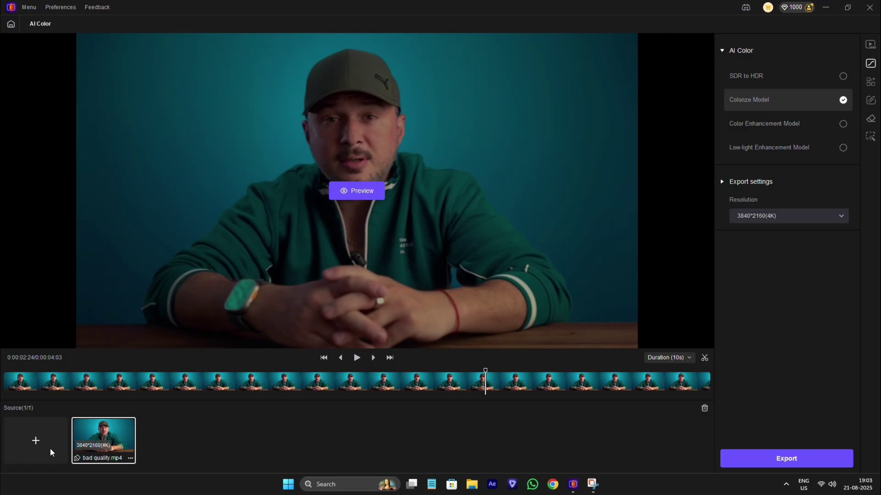
Import cctv image.mp4 and set it to the Colorize Model with 3840*2160 (4K) output.
left_click(35, 440)
left_click(656, 356)
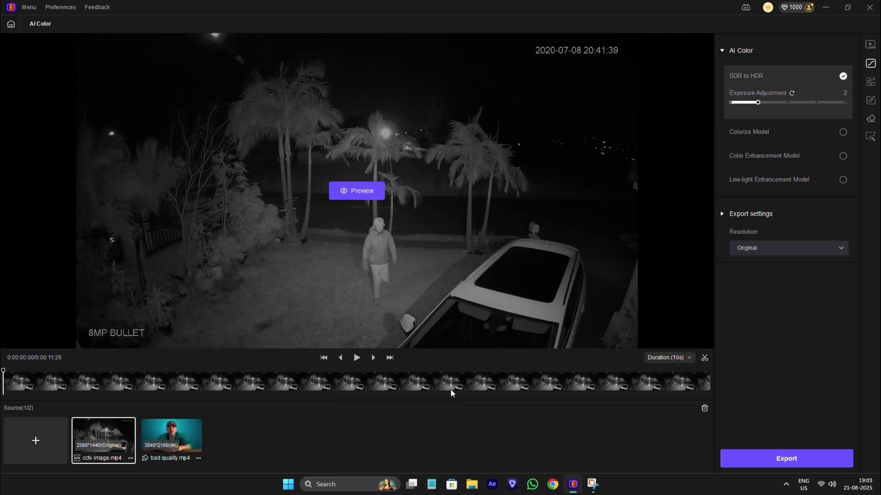
left_click(843, 132)
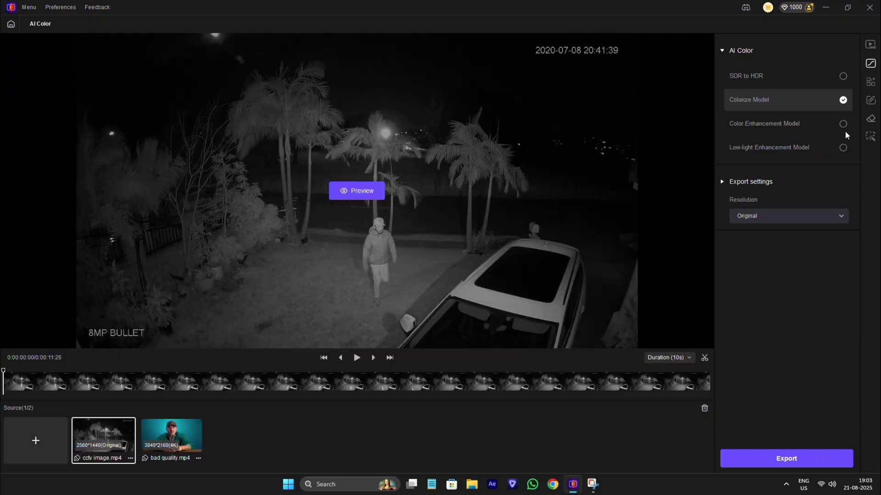
left_click(763, 222)
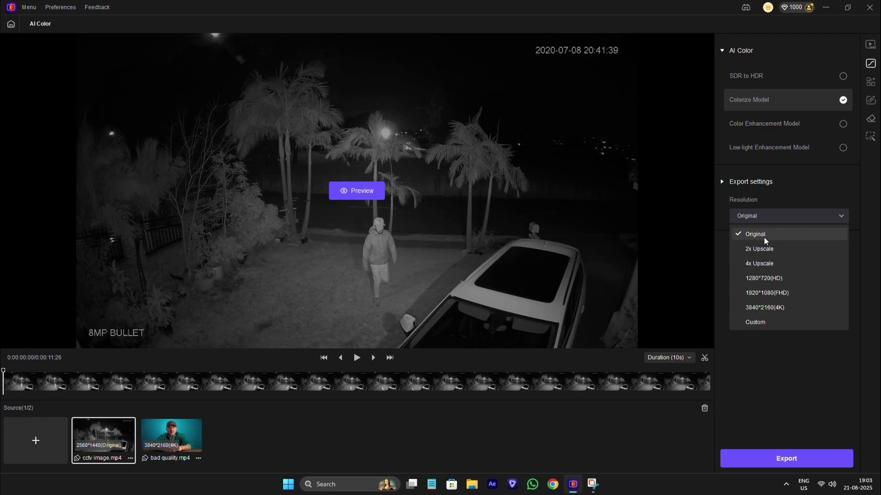
left_click(776, 310)
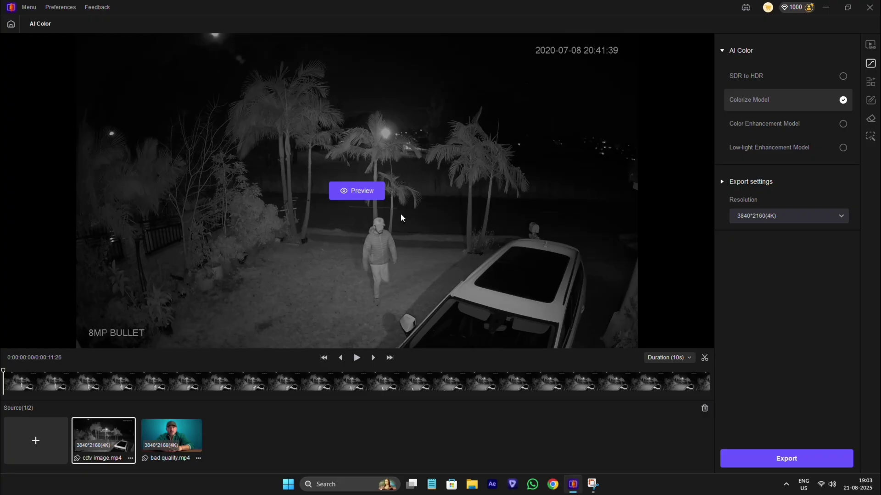
left_click(376, 193)
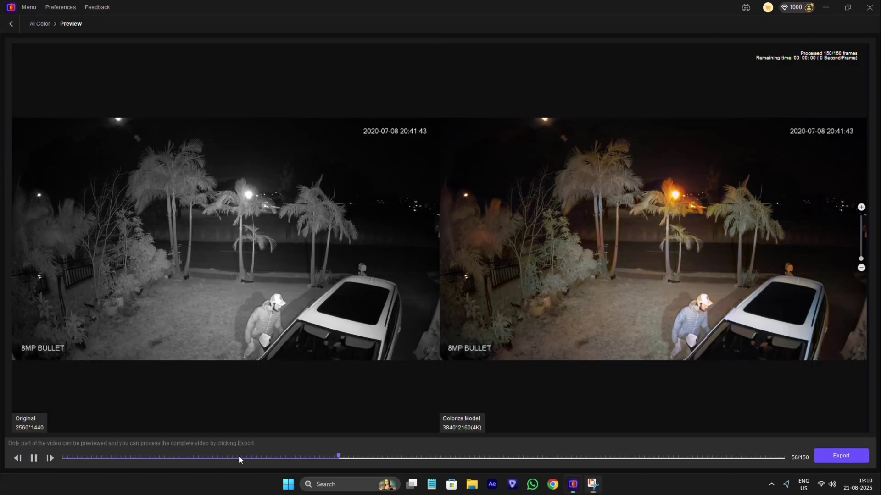
left_click(68, 458)
left_click(33, 458)
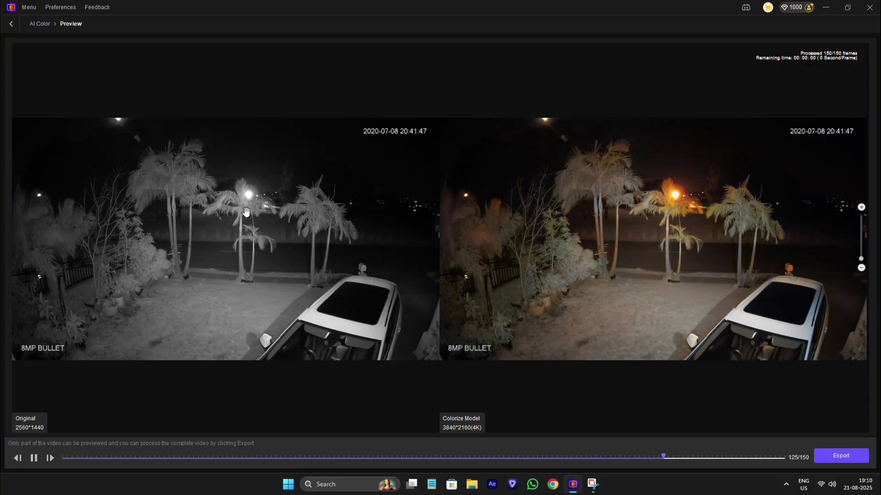
scroll(608, 293, "up", 3)
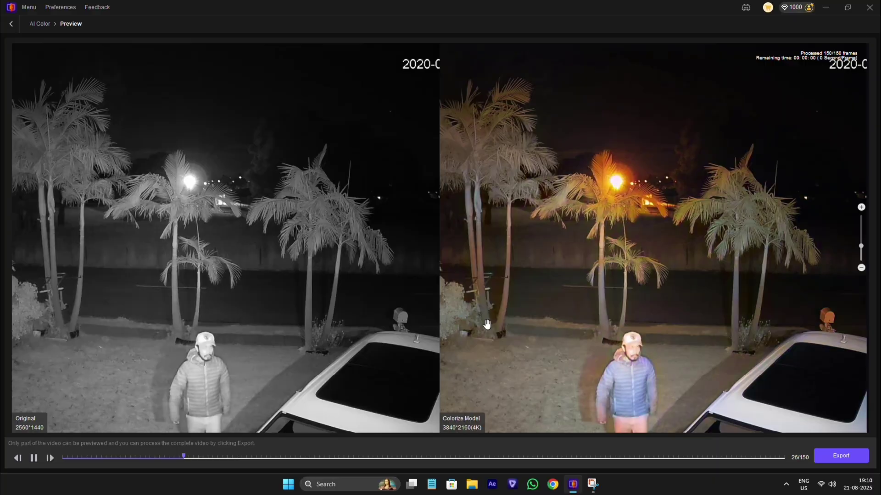
scroll(491, 295, "down", 2)
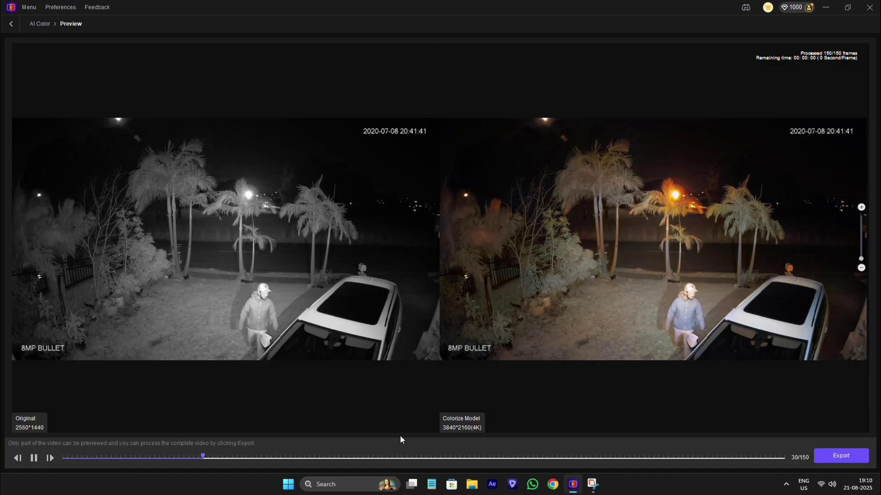
scroll(493, 257, "up", 5)
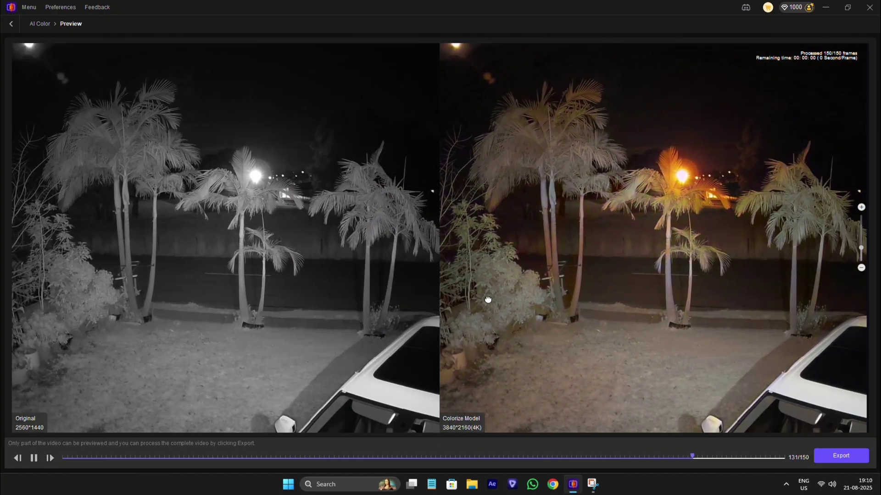
scroll(569, 255, "down", 5)
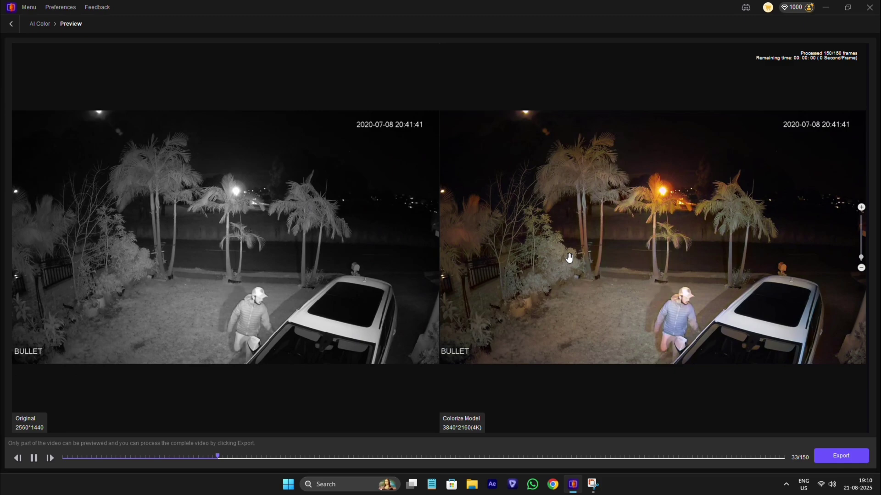
left_click(11, 23)
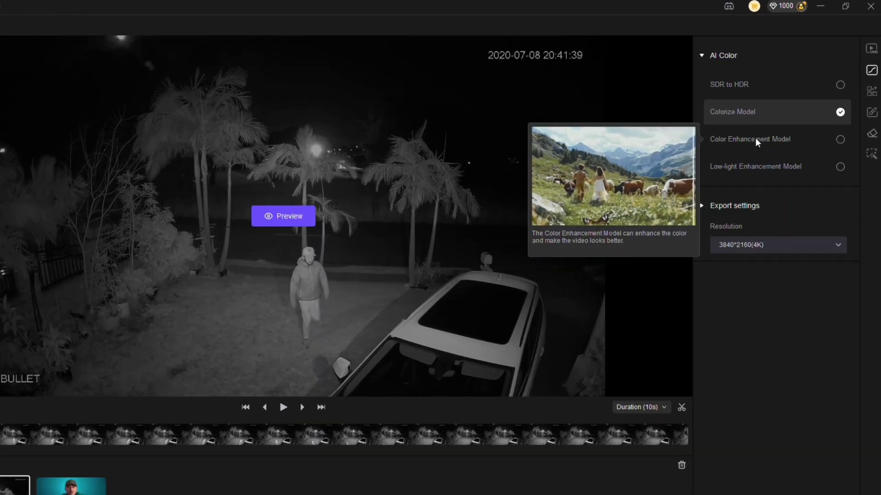
Switch the cctv clip to color enhancement, then import and play football clip.mp4.
left_click(771, 123)
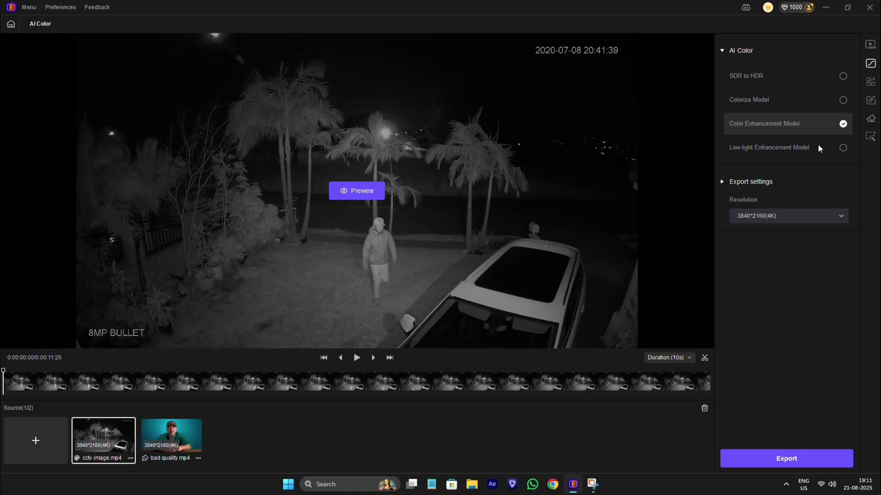
mouse_move(789, 125)
left_click(36, 440)
left_click(413, 243)
left_click(645, 357)
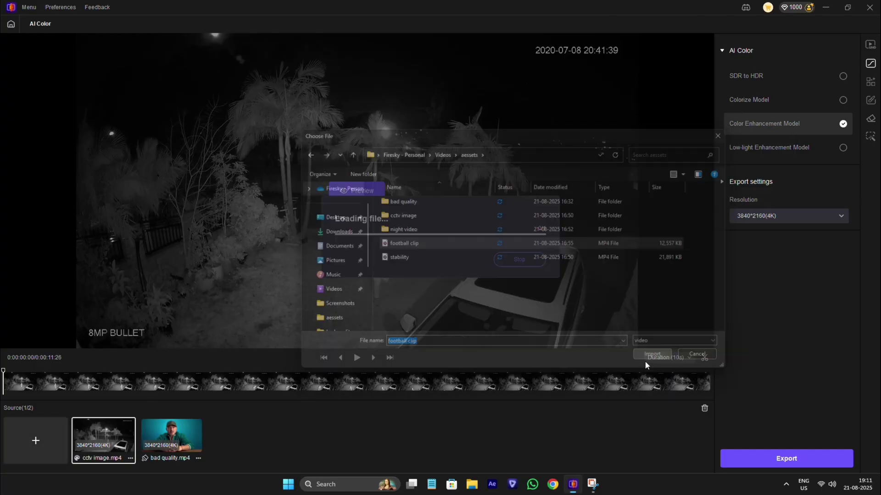
left_click(357, 357)
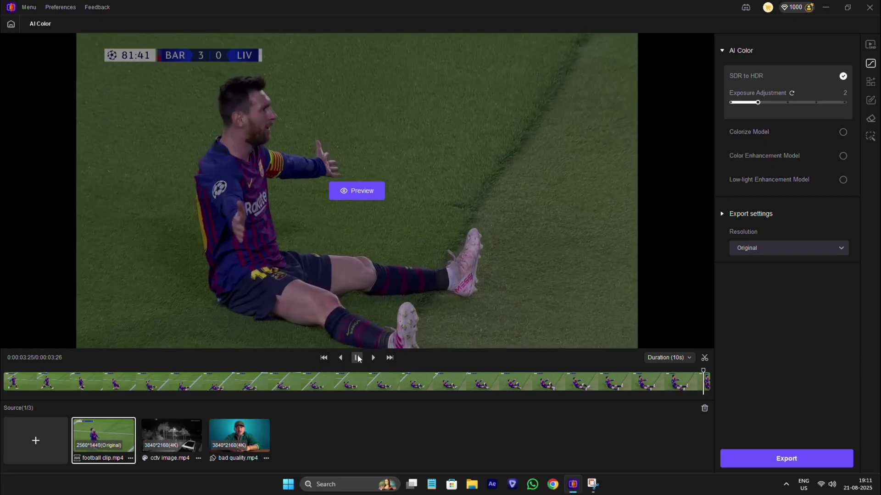
left_click(356, 358)
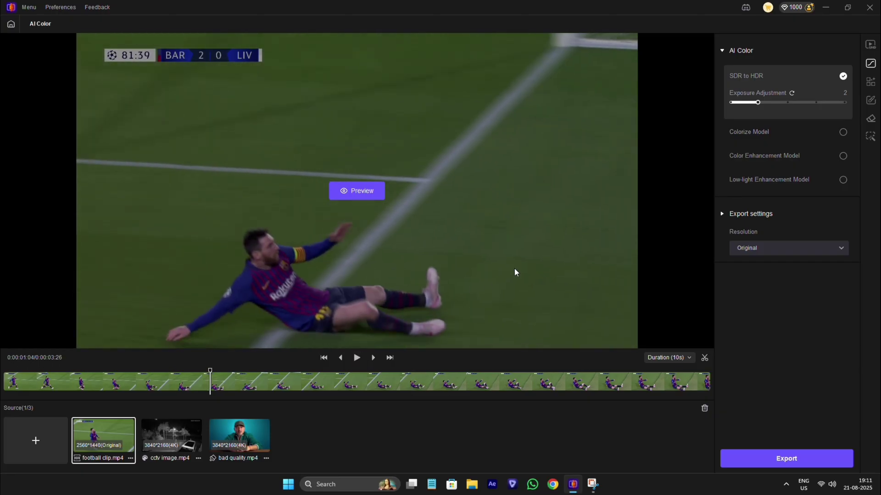
Give the football clip the Color Enhancement Model at 3840*2160 (4K) and render its preview.
left_click(842, 157)
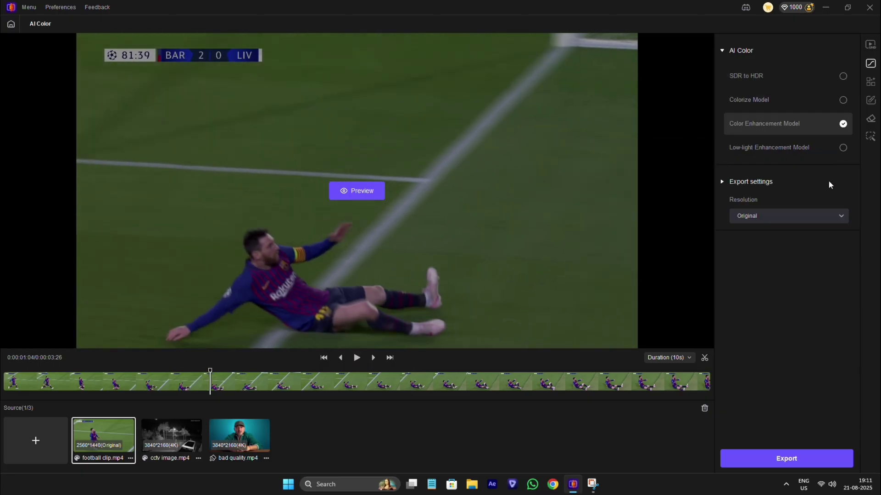
left_click(809, 216)
left_click(764, 307)
left_click(355, 188)
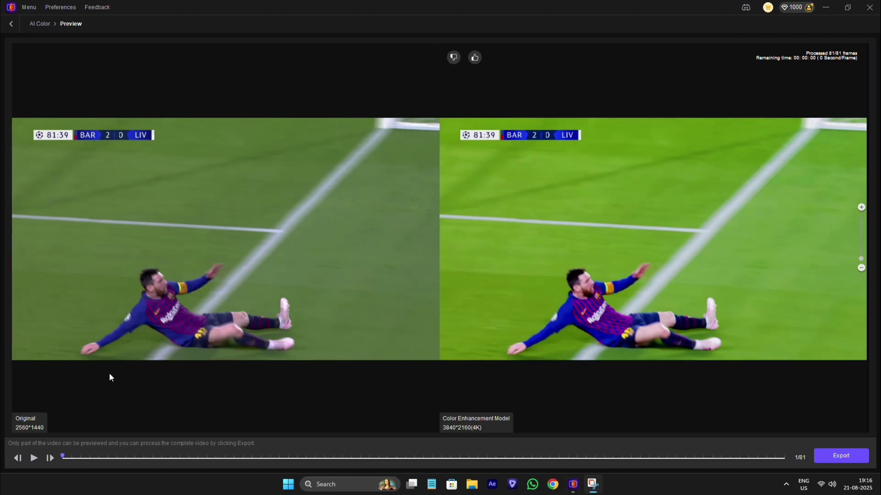
Play the football comparison, move it to frame 77 of 81, and zoom out the view.
left_click(34, 458)
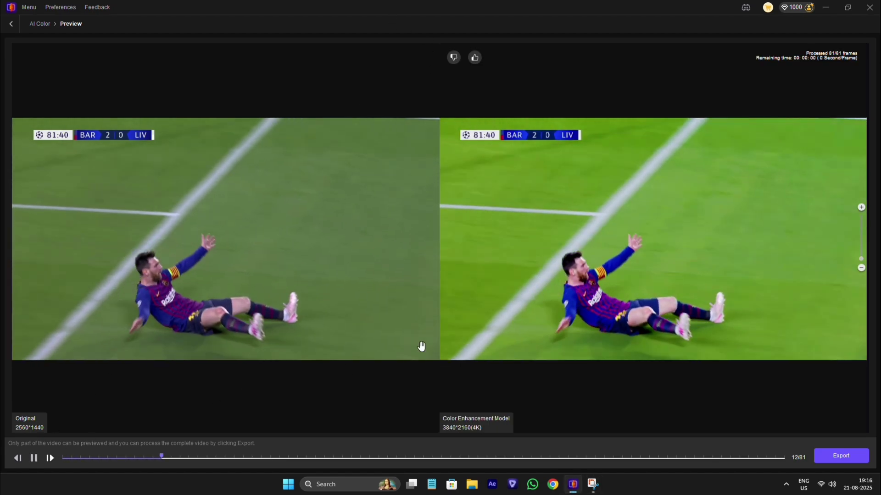
scroll(558, 325, "up", 1)
scroll(557, 326, "up", 1)
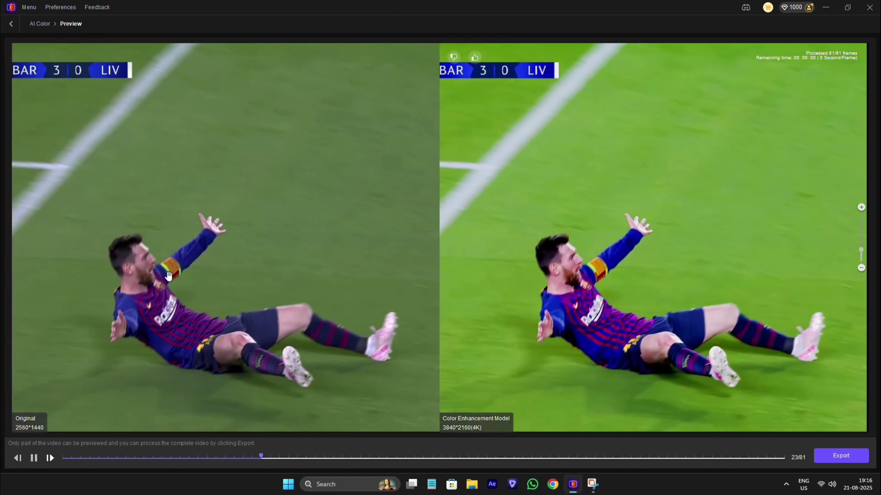
left_click(553, 457)
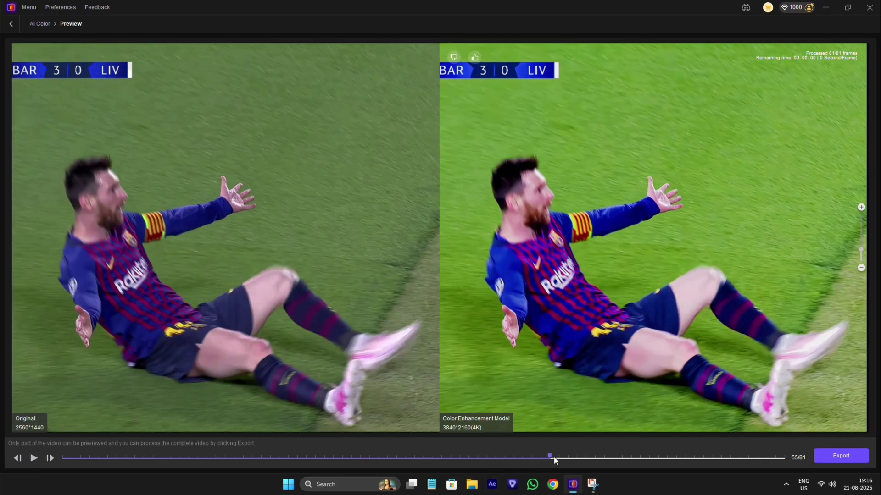
left_click(595, 457)
left_click_drag(641, 458, 746, 458)
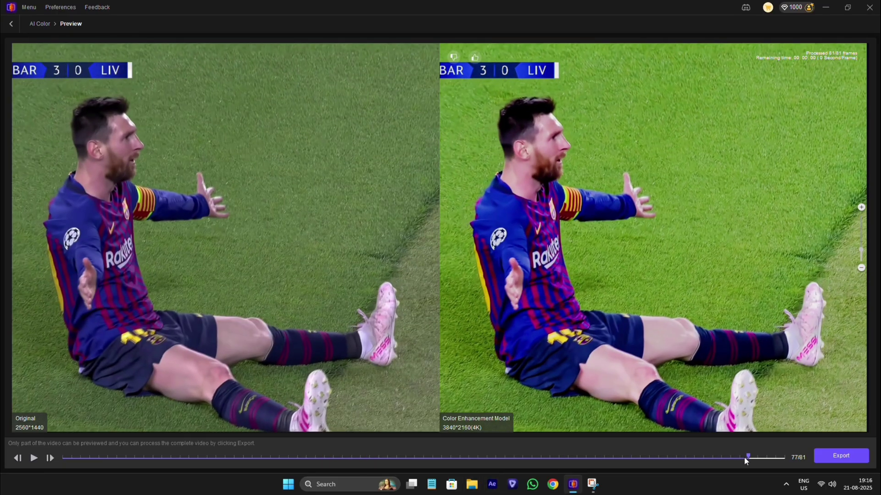
scroll(591, 342, "down", 2)
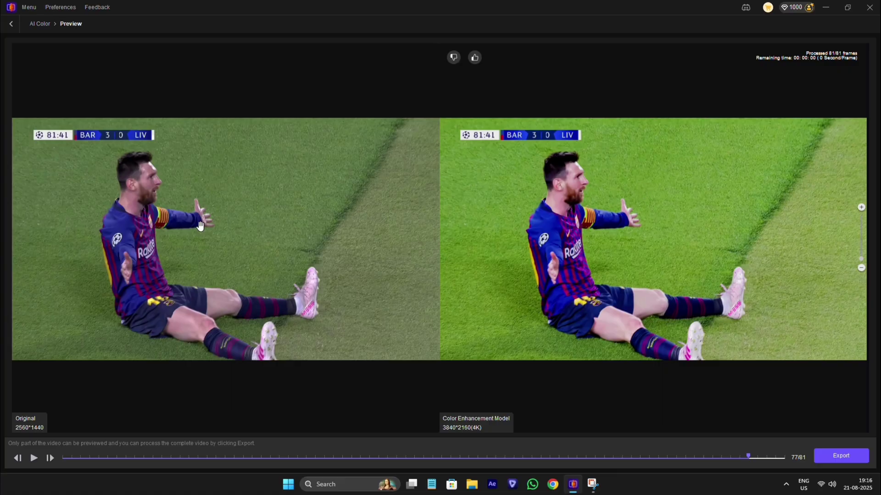
Import night video.mp4, rewind it to the start, and apply the Low-light Enhancement Model.
left_click(13, 25)
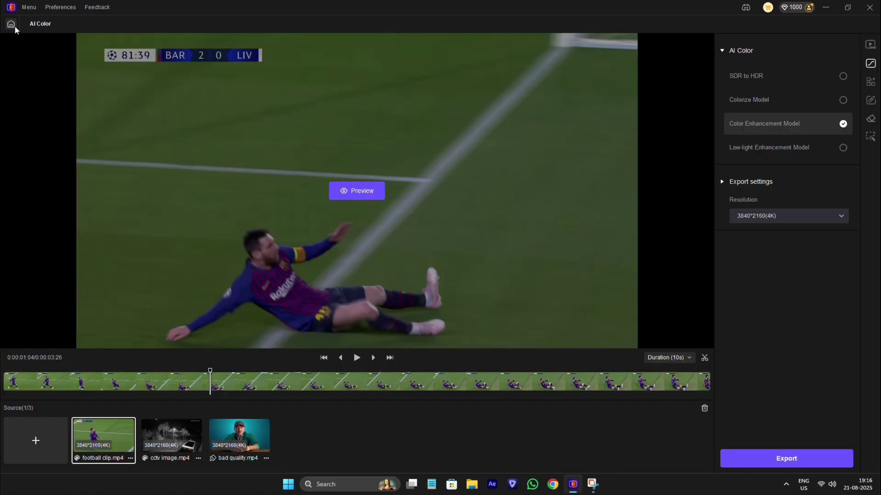
left_click(762, 147)
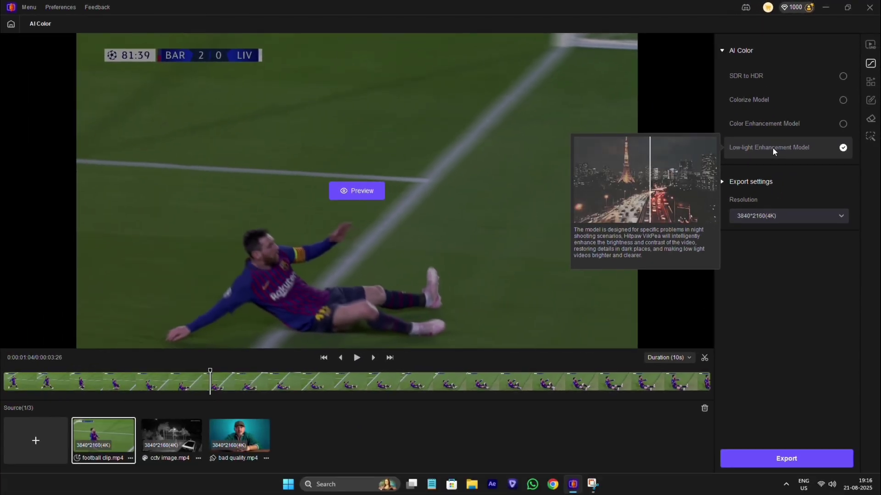
left_click(36, 440)
left_click(656, 357)
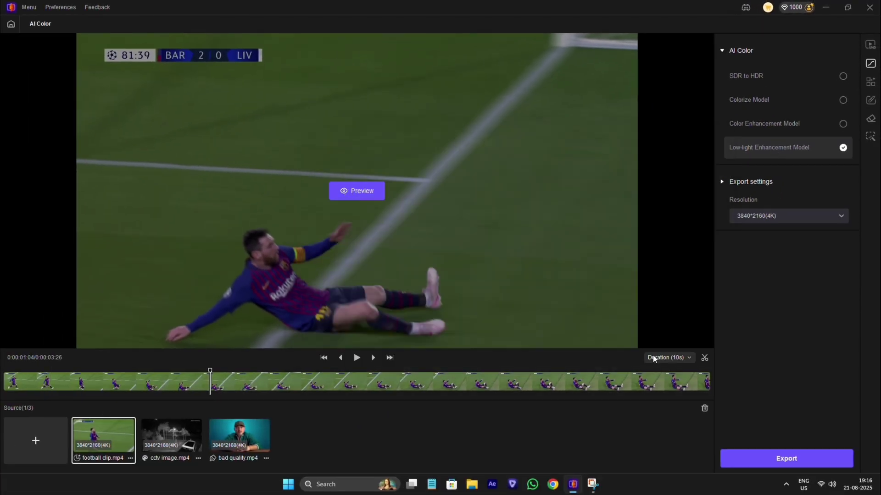
left_click(356, 358)
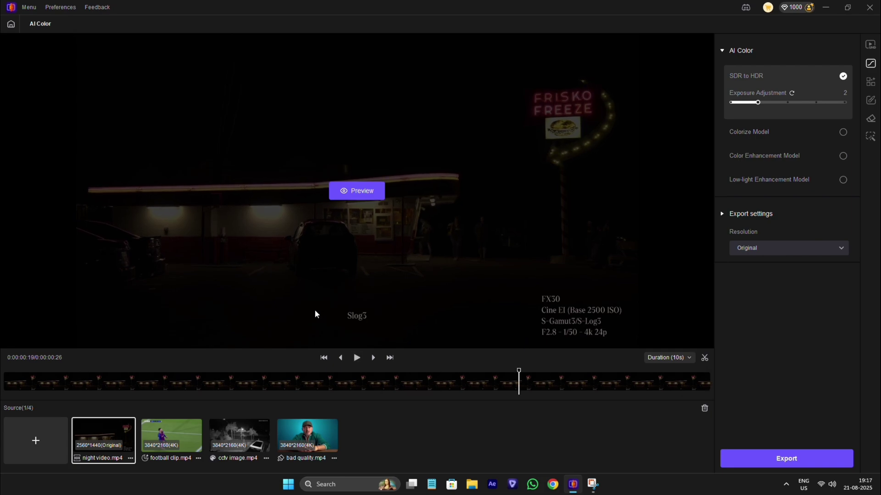
left_click(307, 384)
left_click_drag(304, 376, 3, 380)
left_click(843, 180)
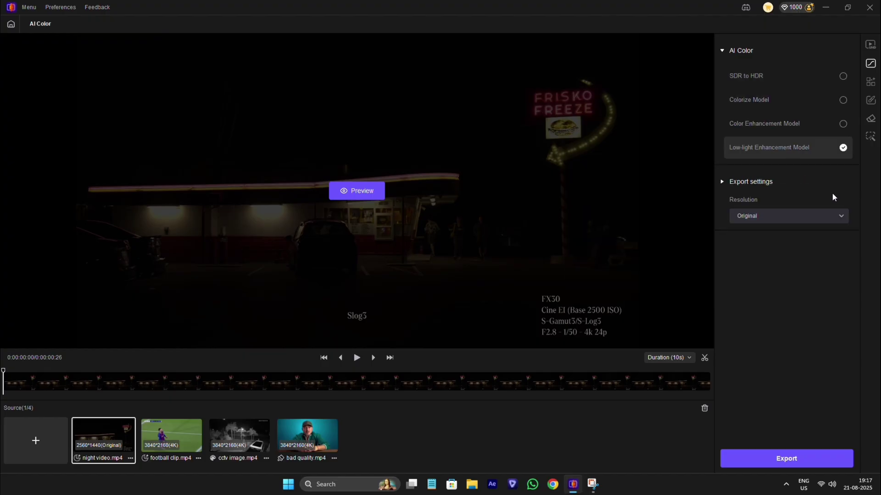
left_click(349, 189)
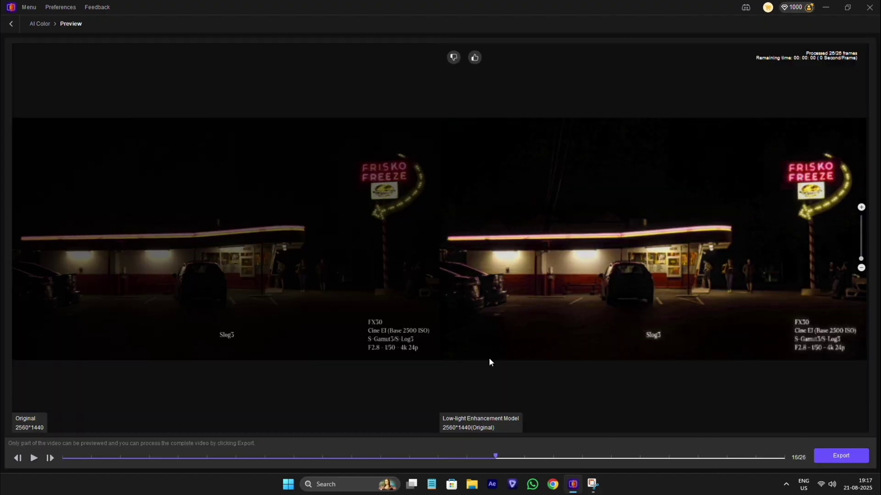
scroll(572, 322, "up", 2)
left_click_drag(572, 321, 203, 278)
scroll(679, 295, "down", 2)
scroll(634, 324, "up", 1)
left_click_drag(691, 306, 576, 239)
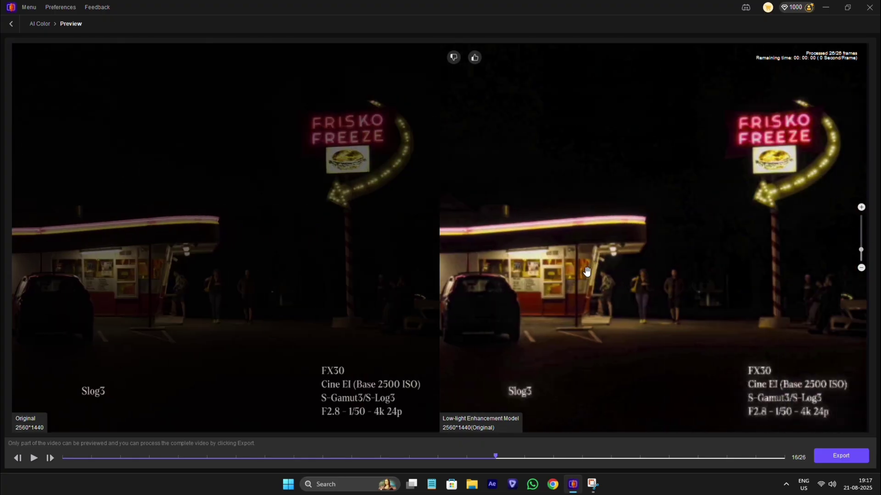
scroll(140, 289, "down", 1)
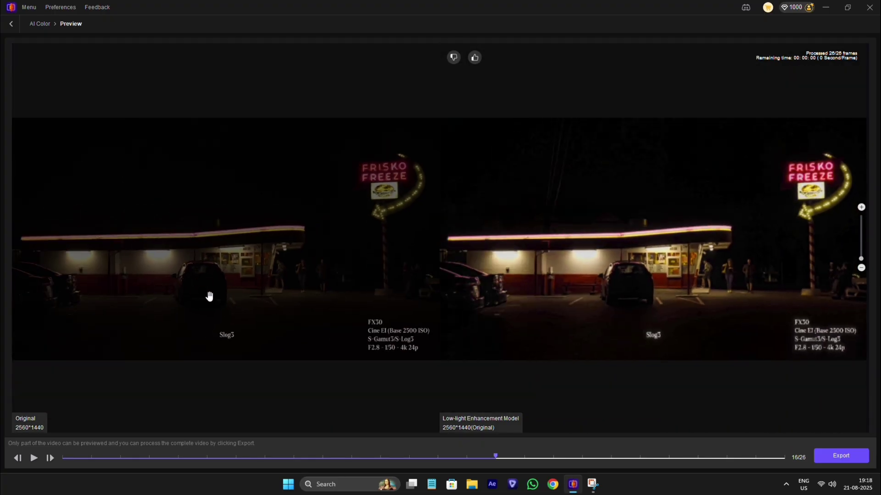
left_click(12, 23)
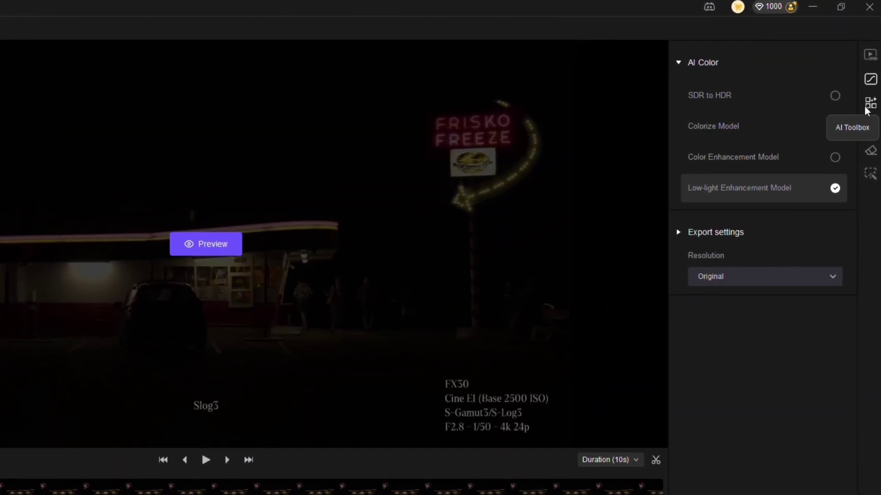
Leave AI Color for the AI Toolbox, confirming Yes, and select the Stabilize Model.
left_click(867, 109)
left_click(356, 336)
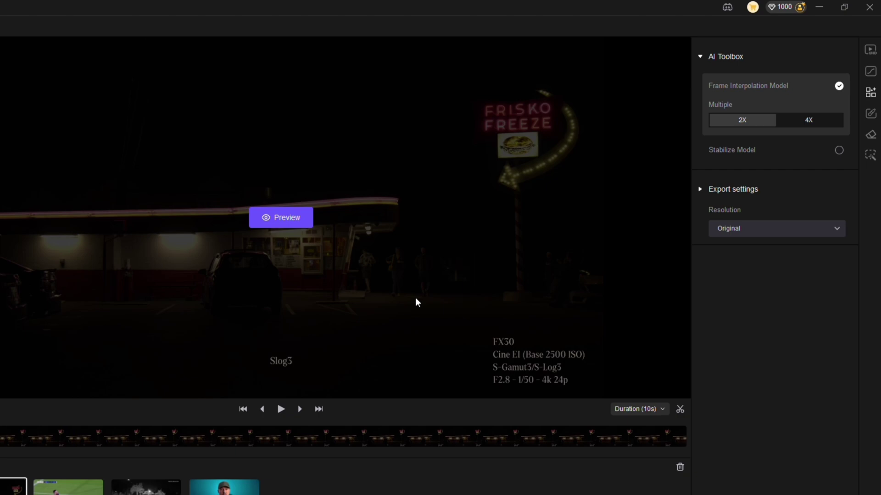
mouse_move(737, 86)
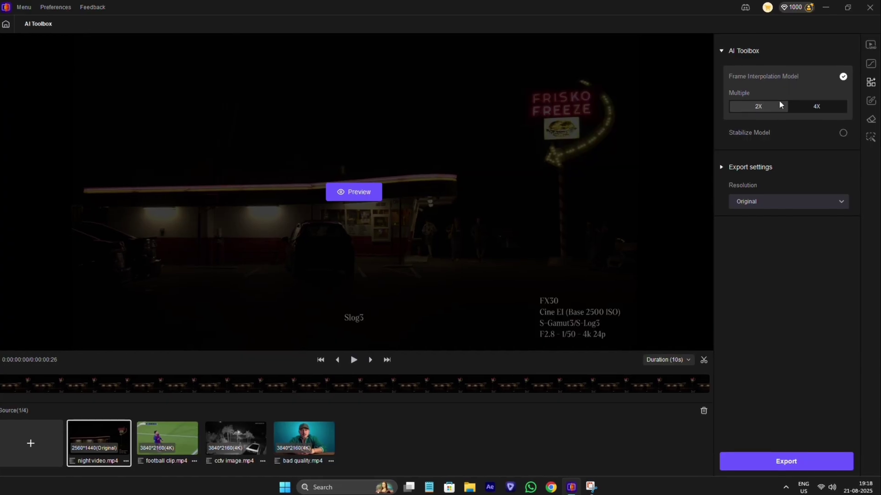
left_click(762, 135)
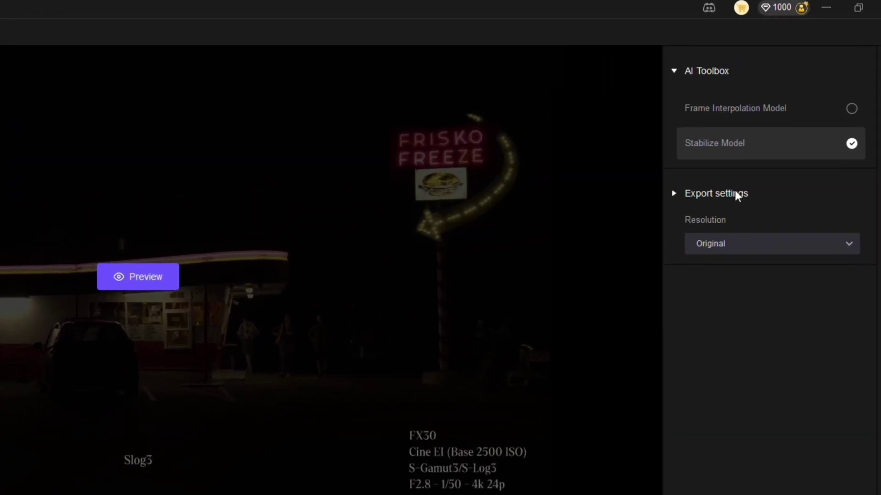
Import the stability clip, play it, and view its side-by-side preview.
left_click(183, 390)
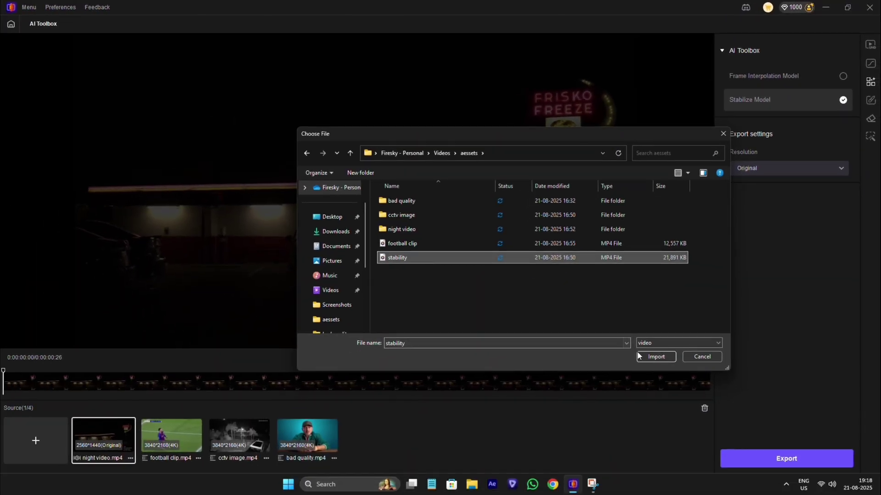
left_click(645, 354)
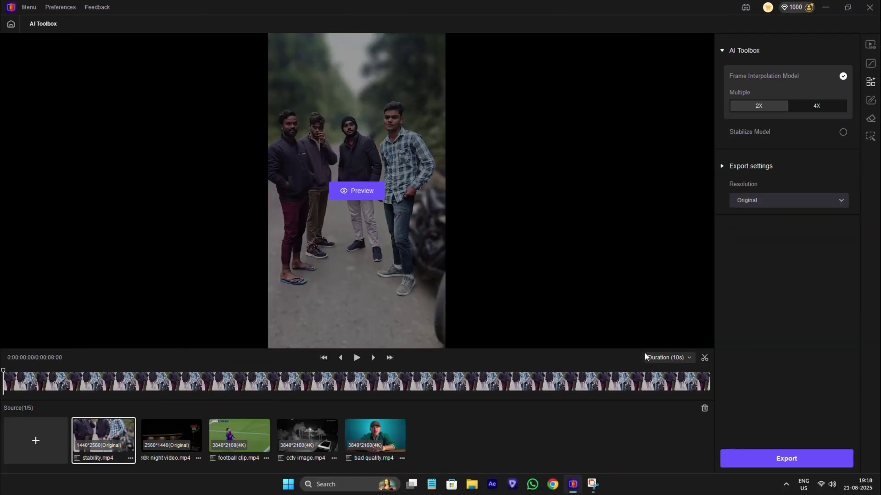
left_click(679, 359)
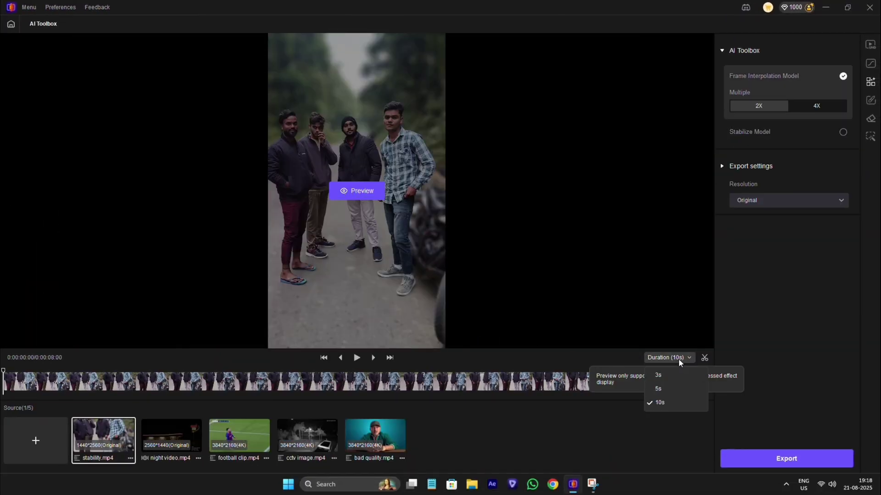
left_click(357, 358)
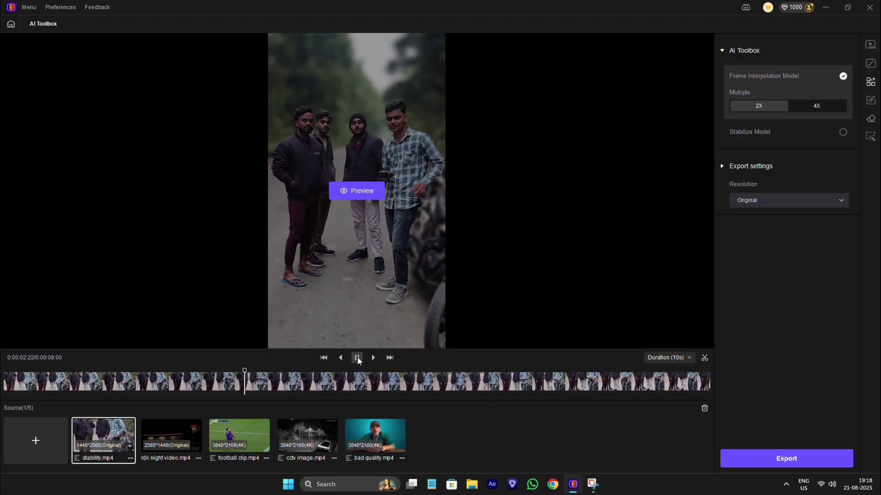
left_click(369, 193)
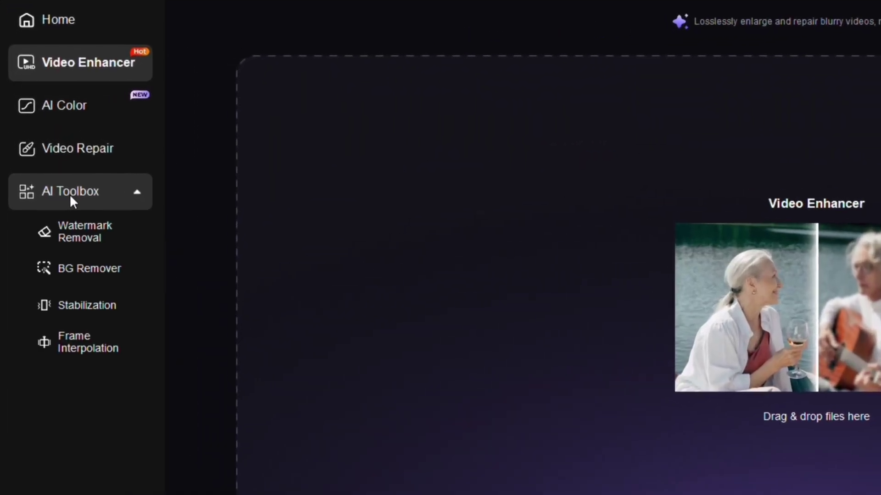
Open Watermark Removal under AI Toolbox.
left_click(60, 175)
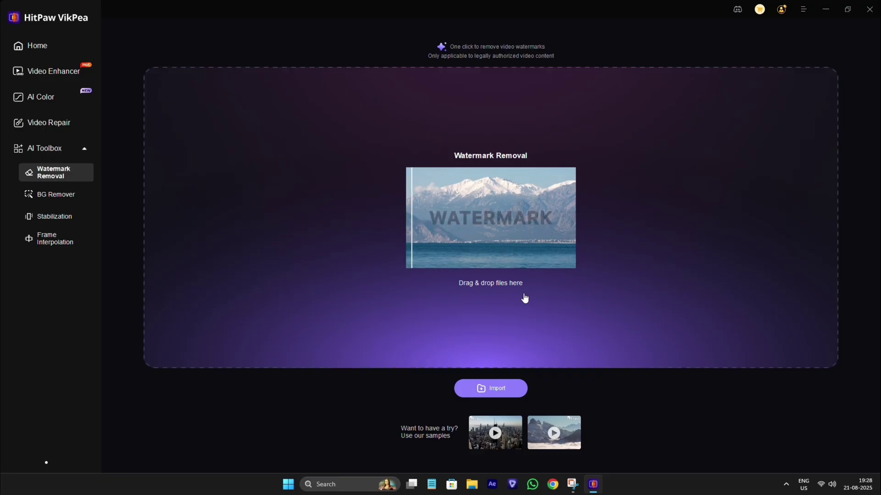
Import a clip into BG Remover to strip the man's background.
left_click(58, 201)
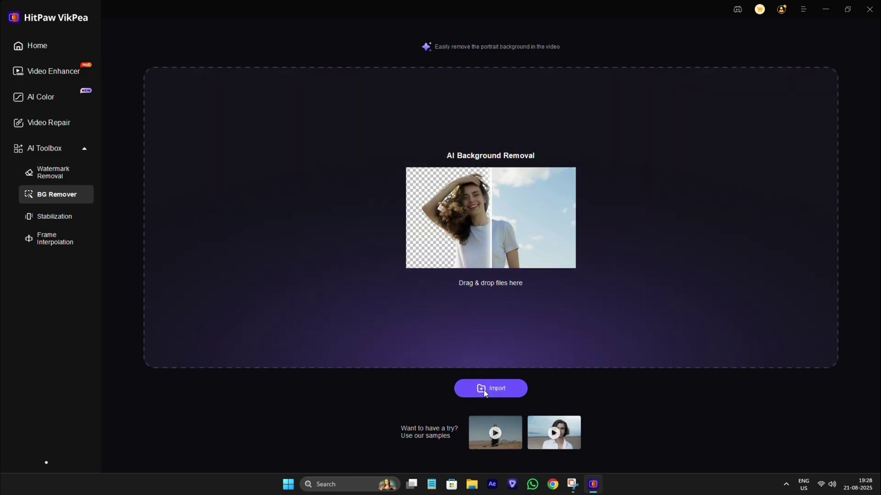
left_click(485, 393)
left_click(370, 234)
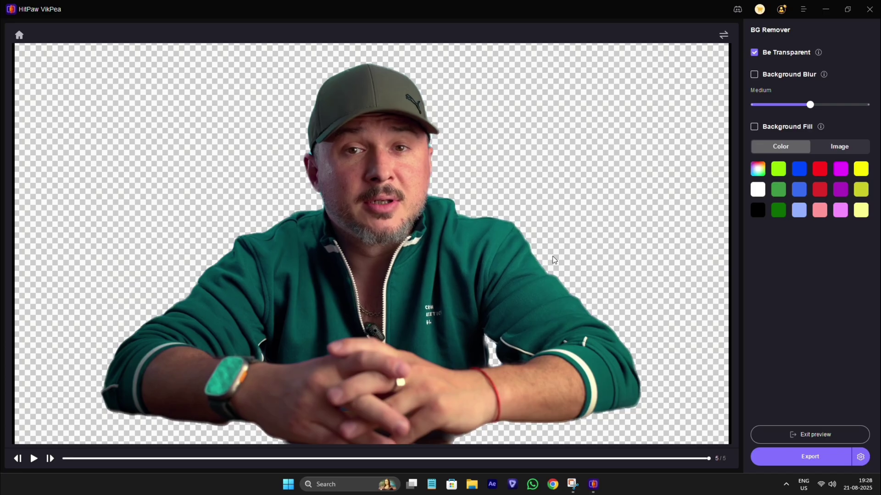
Try lime green, blue, red, magenta and yellow-green fills, settling on custom lime green.
left_click(753, 128)
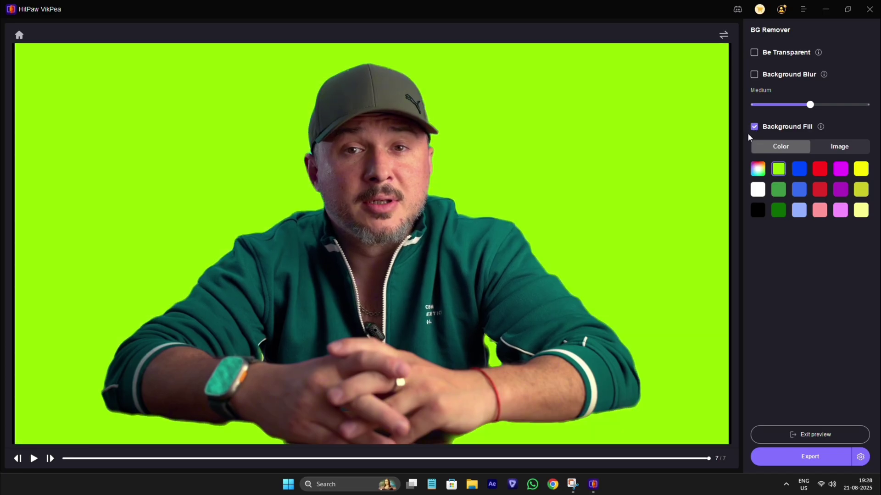
left_click(799, 171)
left_click(820, 169)
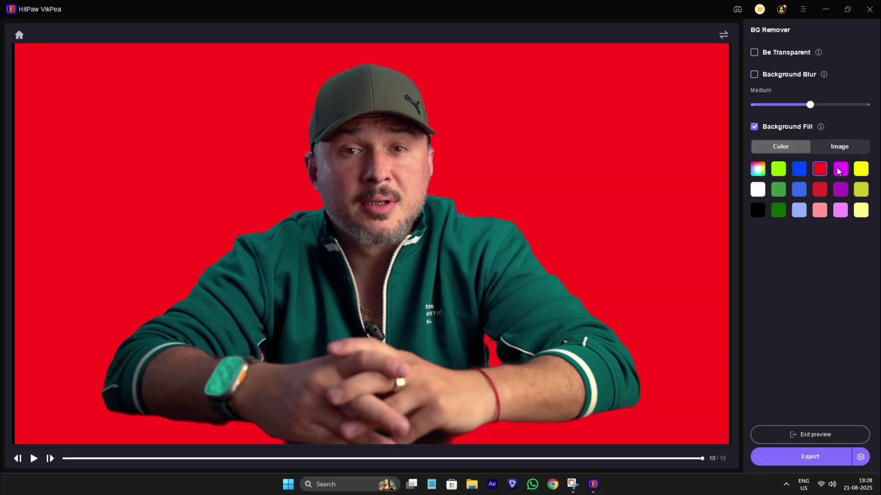
left_click(840, 169)
left_click(861, 190)
left_click(820, 190)
left_click(757, 168)
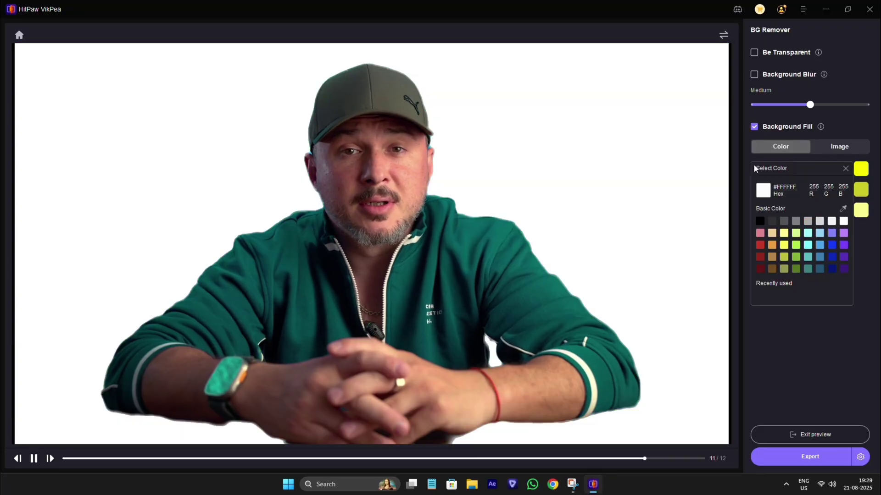
left_click(796, 245)
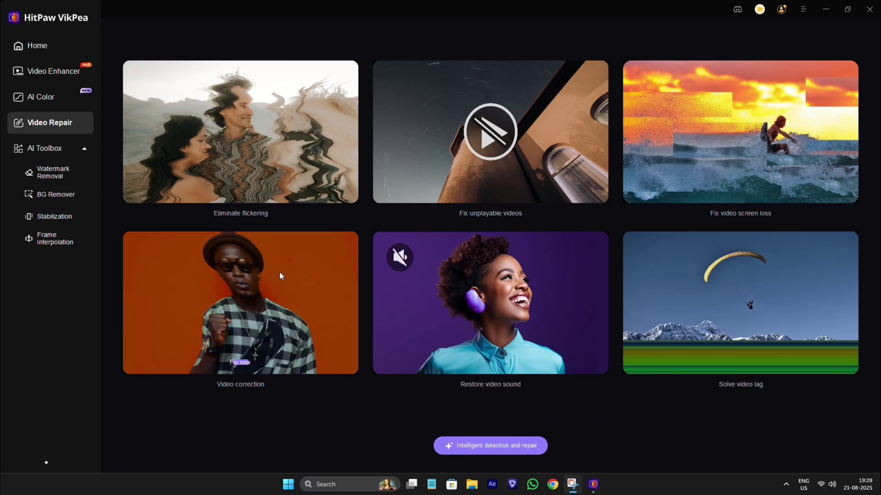
Look over the Video Repair option cards.
mouse_move(431, 345)
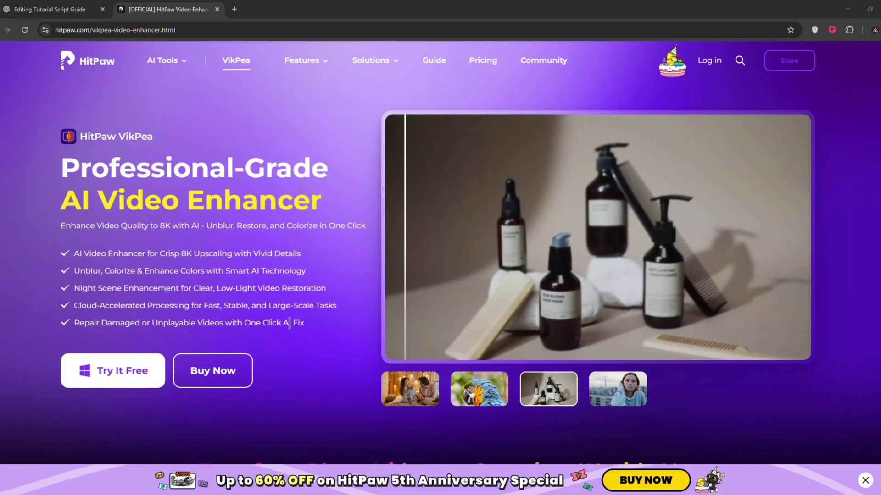
Scroll to the 'Transform Blurry Videos to Stunning 4K with AI' section and reviews.
scroll(300, 186, "down", 7)
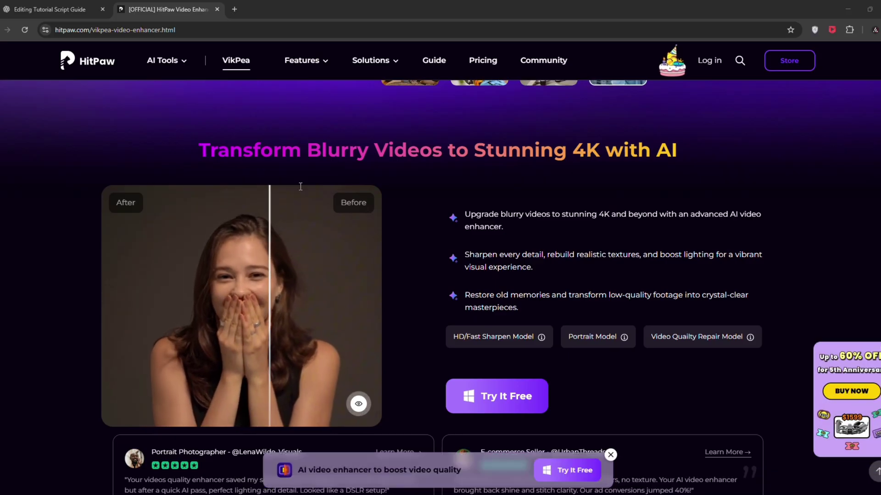
scroll(300, 187, "down", 2)
scroll(301, 186, "down", 2)
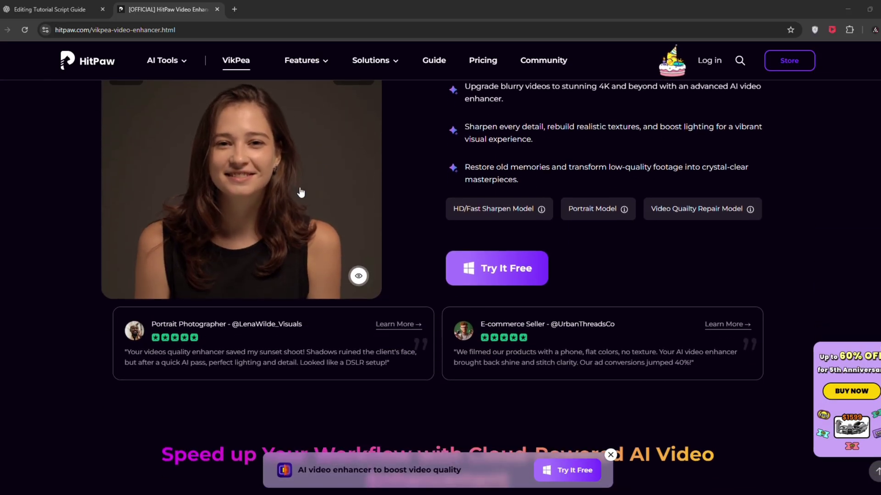